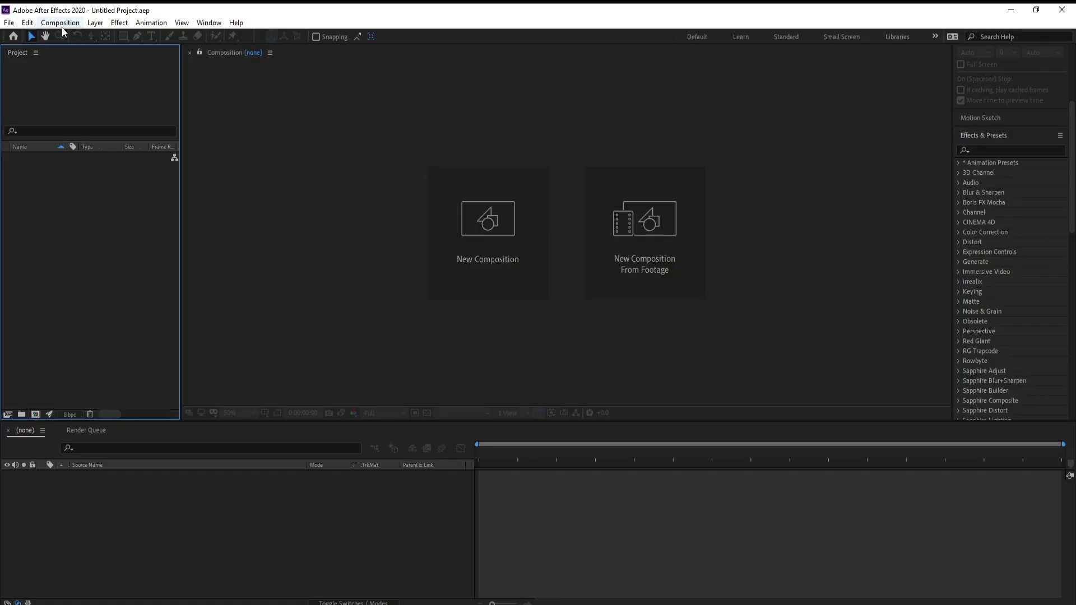
- Create Comp 1 at 1920×1080, 60 fps, 10 seconds long
{"action": "left_click", "coordinate": [60, 22]}
{"action": "left_click", "coordinate": [79, 37]}
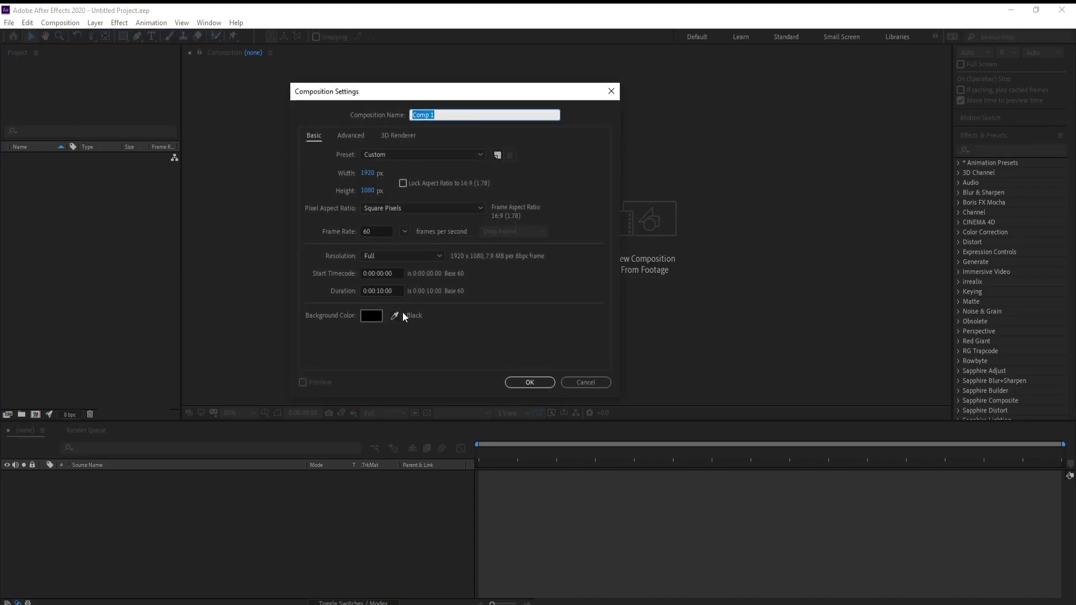
{"action": "left_click", "coordinate": [521, 384]}
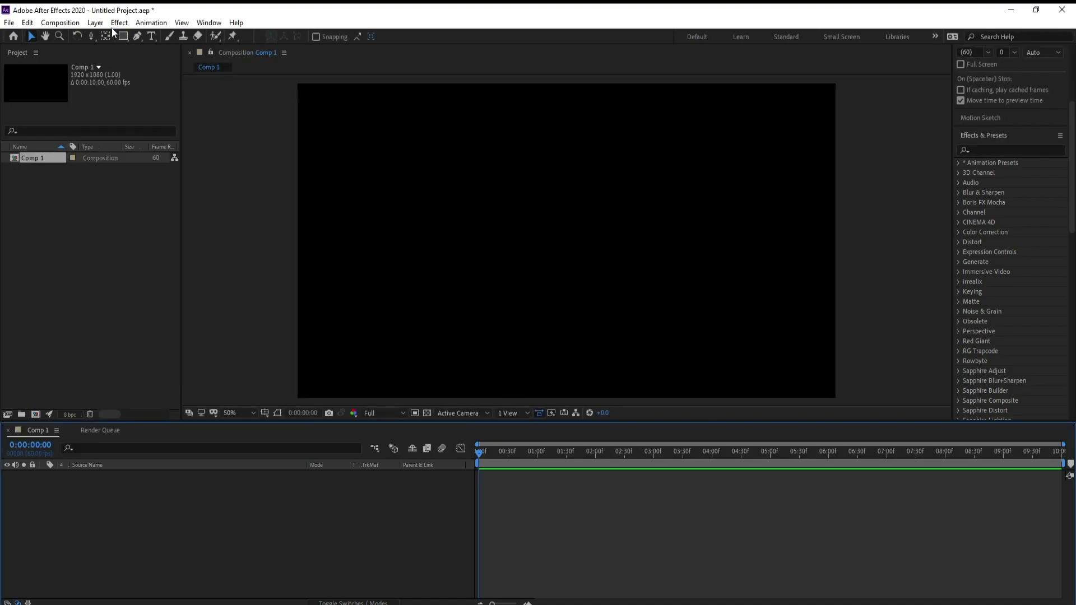
- Add a full-size Black Solid 1 layer to the composition
{"action": "left_click", "coordinate": [95, 22]}
{"action": "mouse_move", "coordinate": [124, 37]}
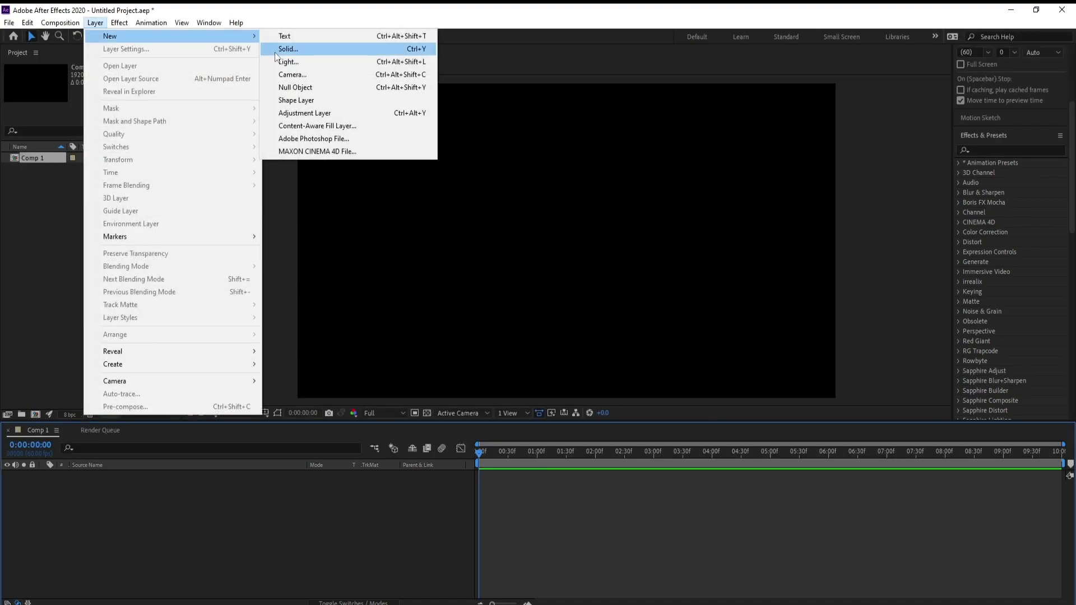
{"action": "left_click", "coordinate": [277, 50]}
{"action": "left_click", "coordinate": [584, 416]}
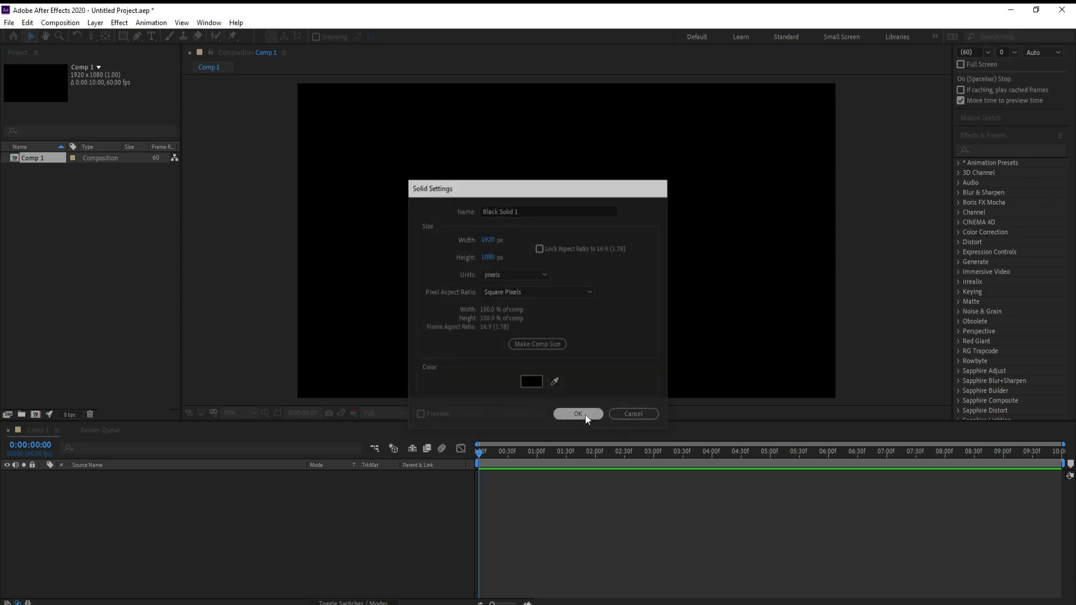
- Search Effects & Presets for 'stard' and apply Superluminal Stardust to Black Solid 1
{"action": "left_click", "coordinate": [988, 149]}
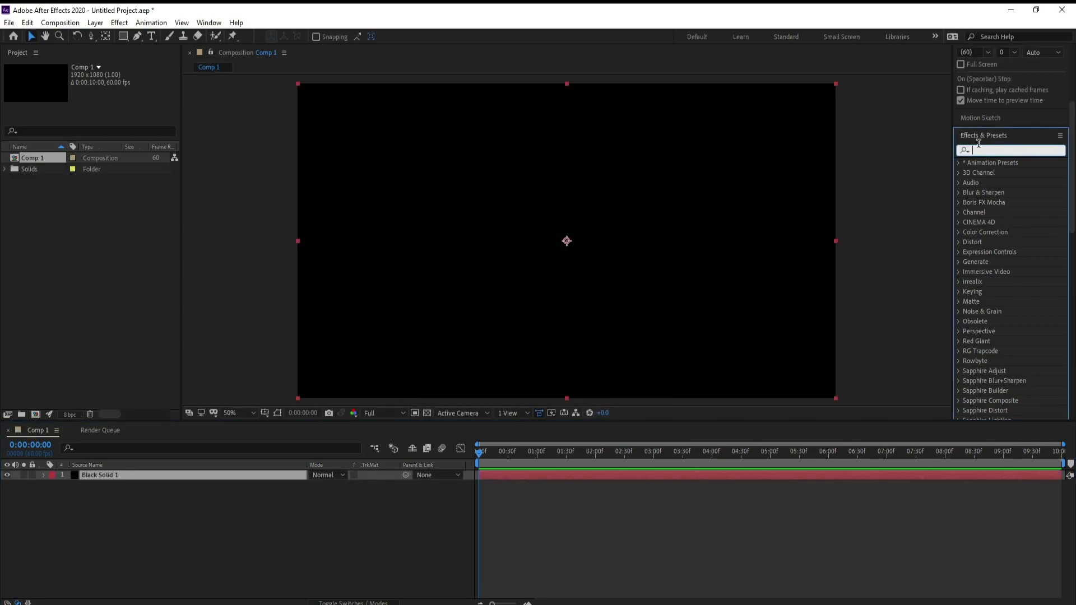
{"action": "type", "text": "stra"}
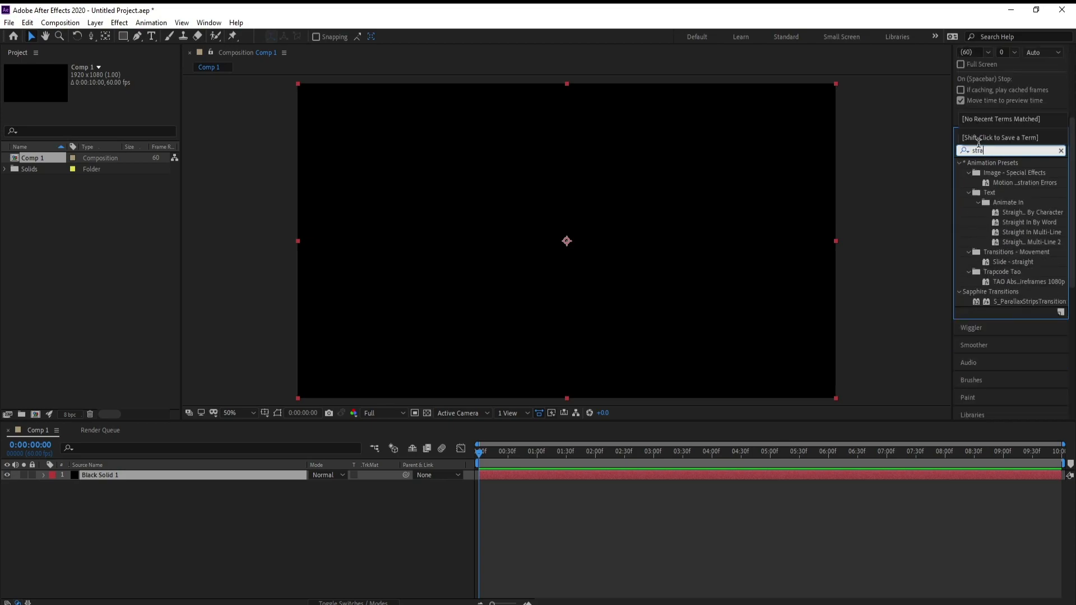
{"action": "type", "text": "n"}
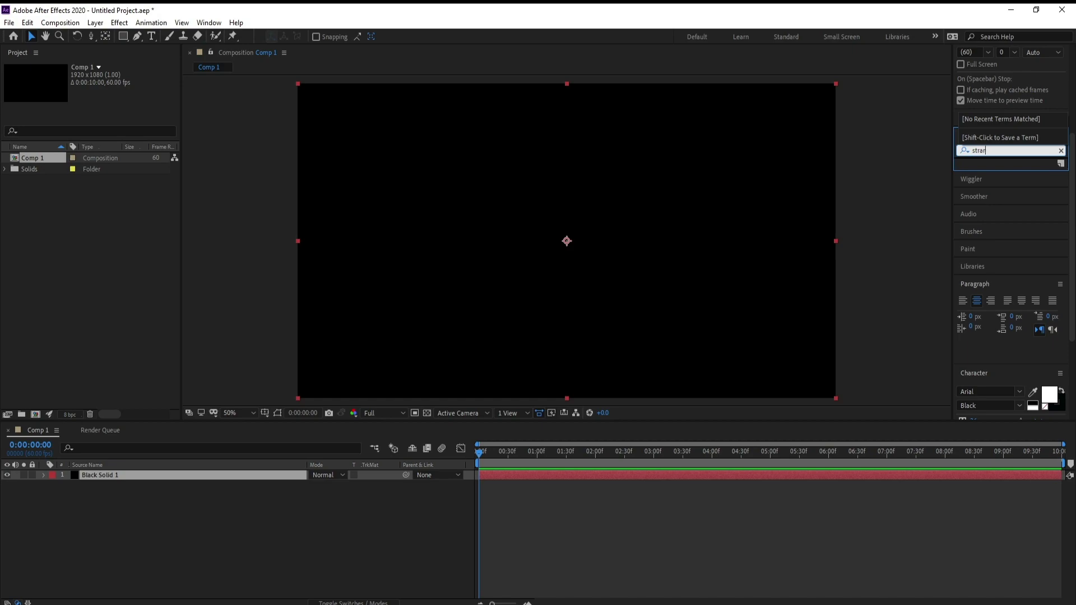
{"action": "key", "text": "BackSpace"}
{"action": "key", "text": "BackSpace"}
{"action": "key", "text": "BackSpace"}
{"action": "key", "text": "BackSpace"}
{"action": "key", "text": "BackSpace"}
{"action": "type", "text": "st"}
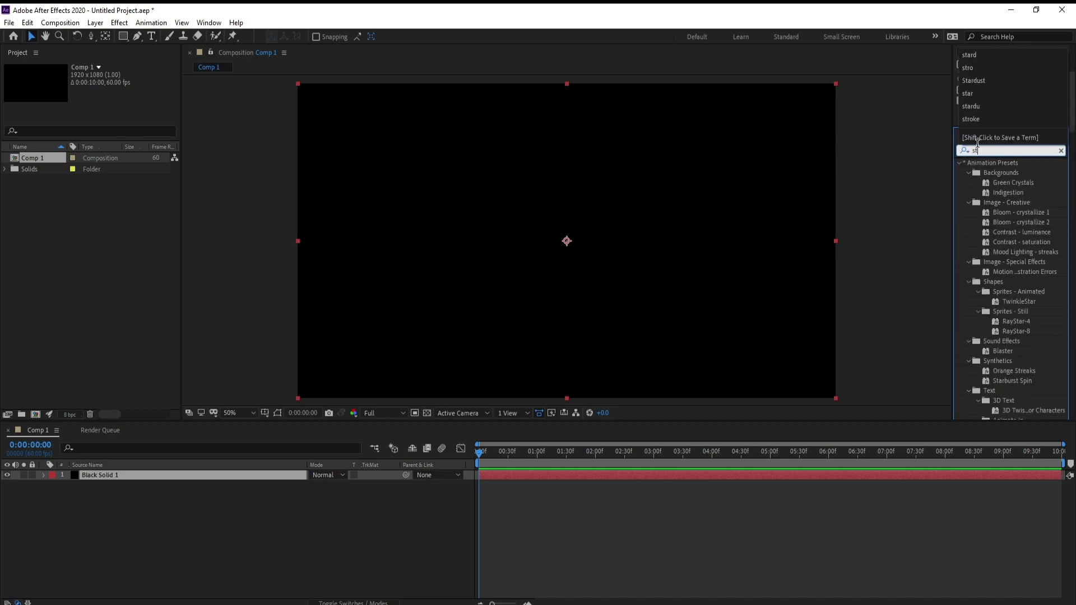
{"action": "type", "text": "ard"}
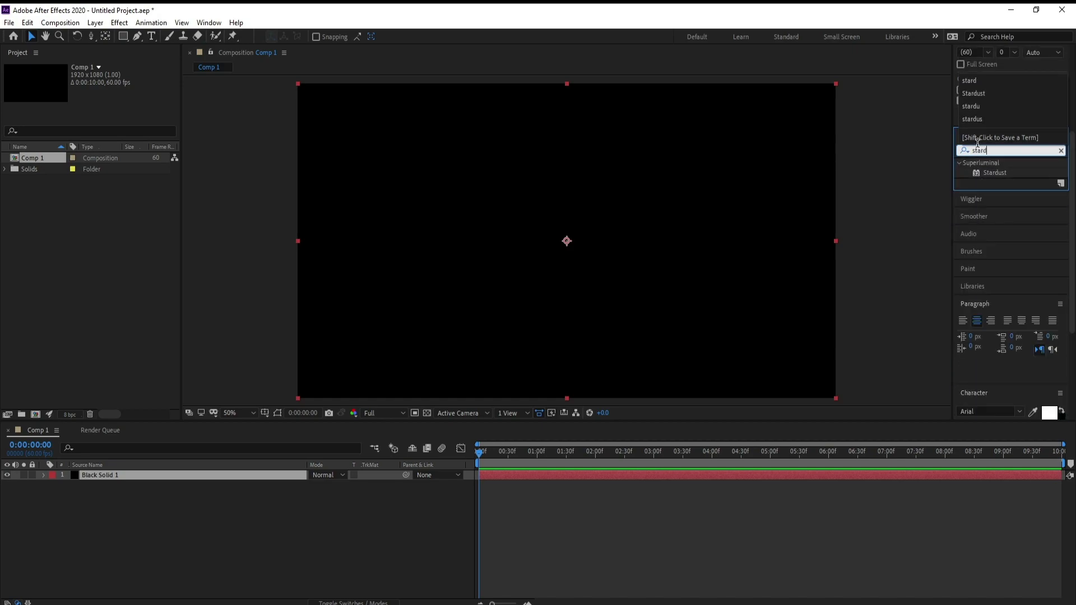
{"action": "left_click", "coordinate": [1003, 173]}
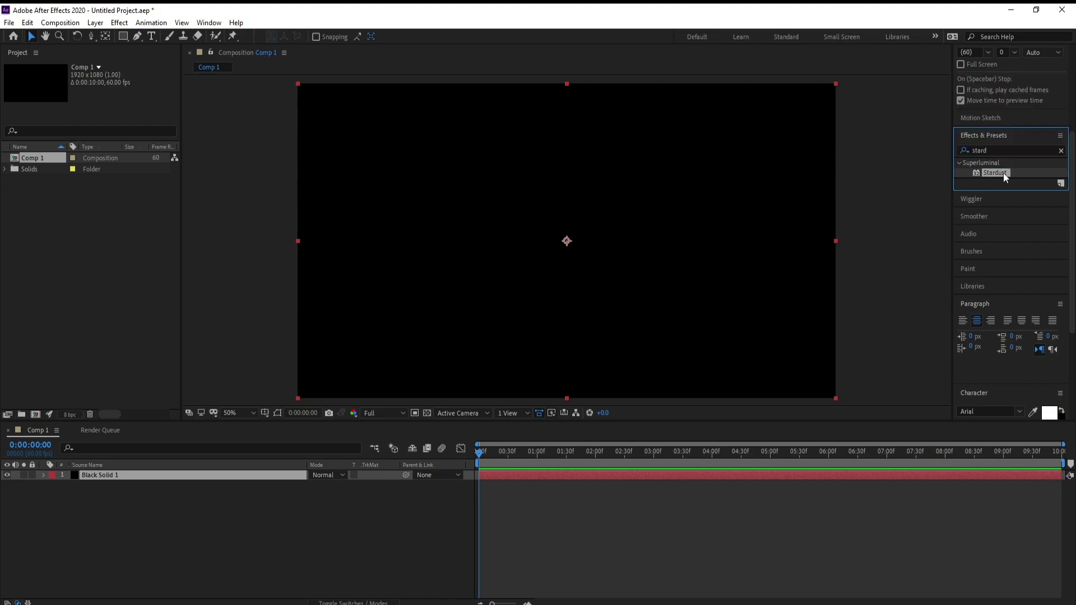
{"action": "left_click_drag", "start_coordinate": [995, 173], "coordinate": [160, 479]}
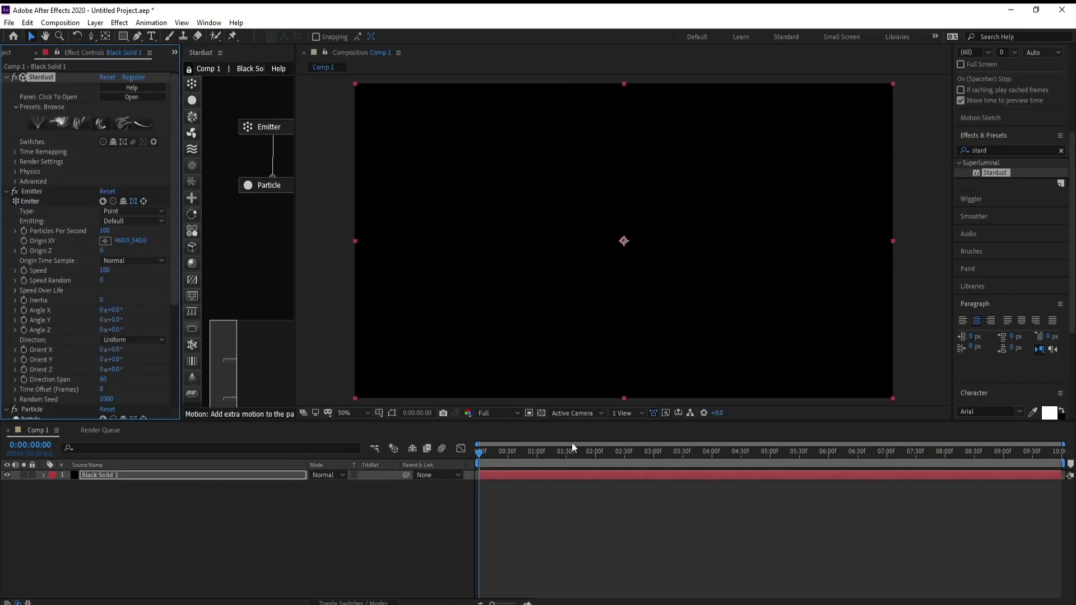
- Add a Replica node below Particle in the Stardust node graph
{"action": "left_click_drag", "start_coordinate": [554, 462], "coordinate": [610, 461]}
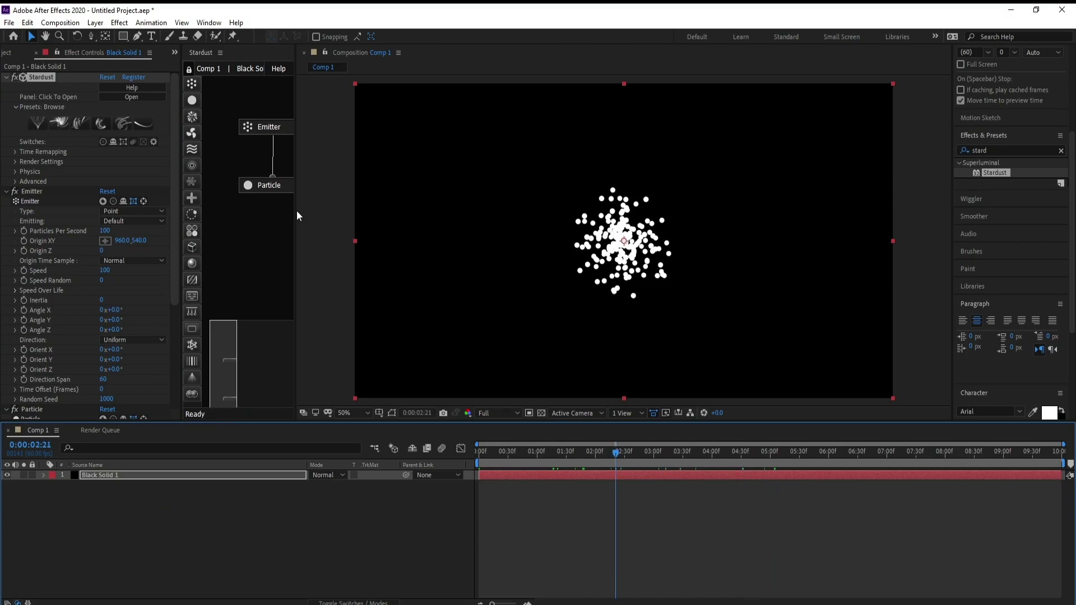
{"action": "left_click_drag", "start_coordinate": [298, 211], "coordinate": [398, 215]}
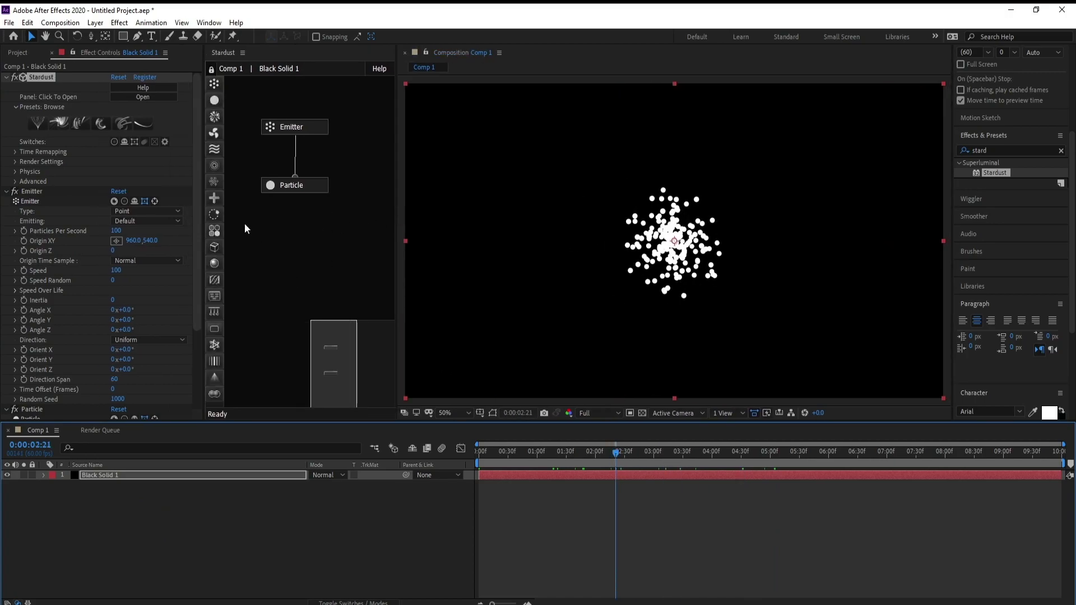
{"action": "left_click_drag", "start_coordinate": [214, 183], "coordinate": [302, 237]}
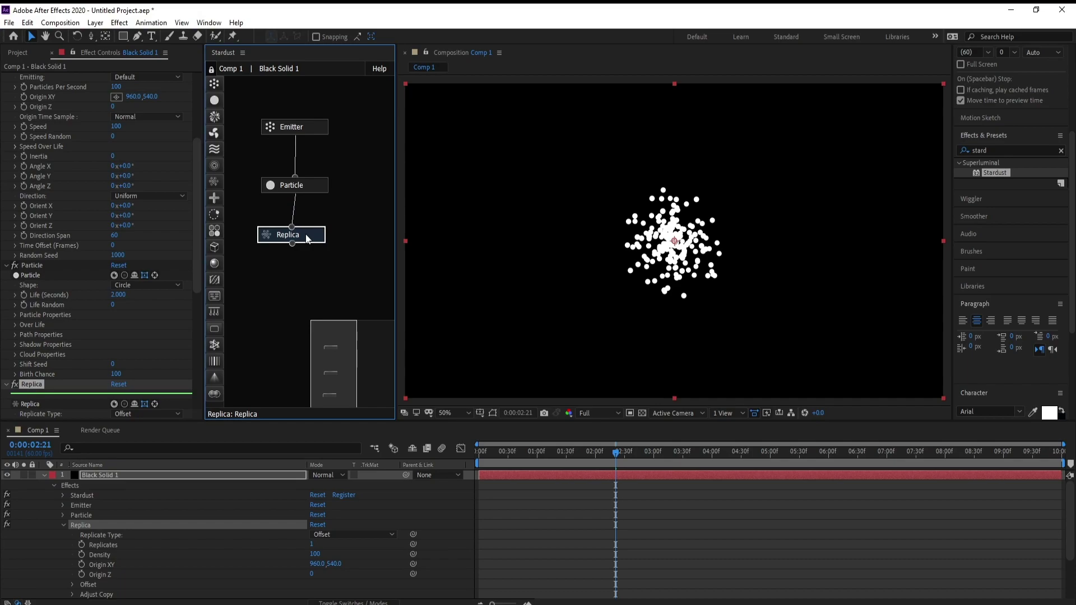
{"action": "left_click_drag", "start_coordinate": [195, 183], "coordinate": [195, 252]}
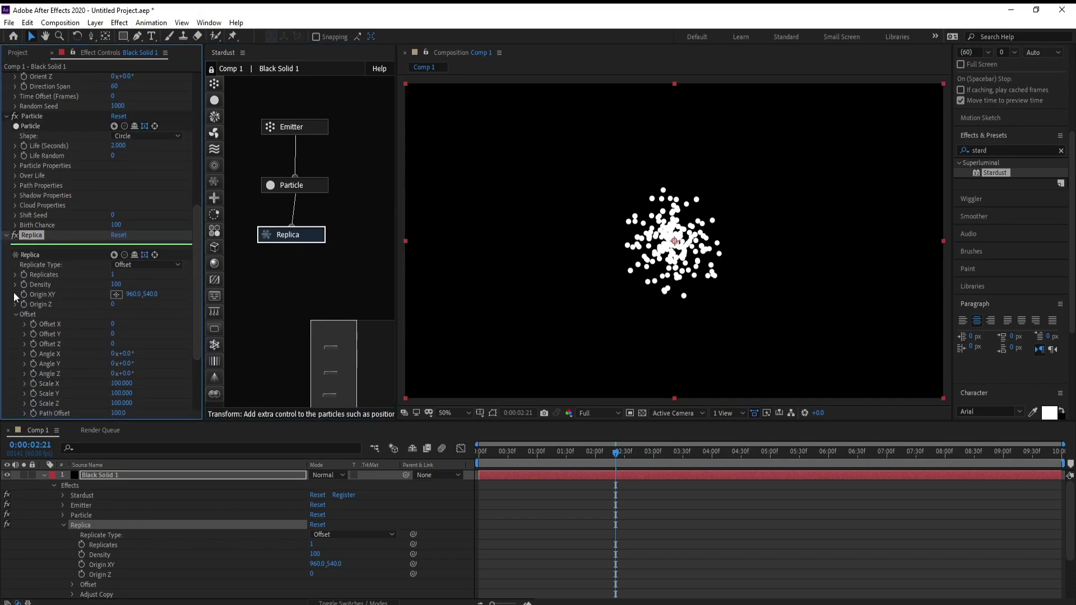
- Set Replicate Type to Sphere and scrub to preview around 0:00:02:18
{"action": "left_click", "coordinate": [147, 266]}
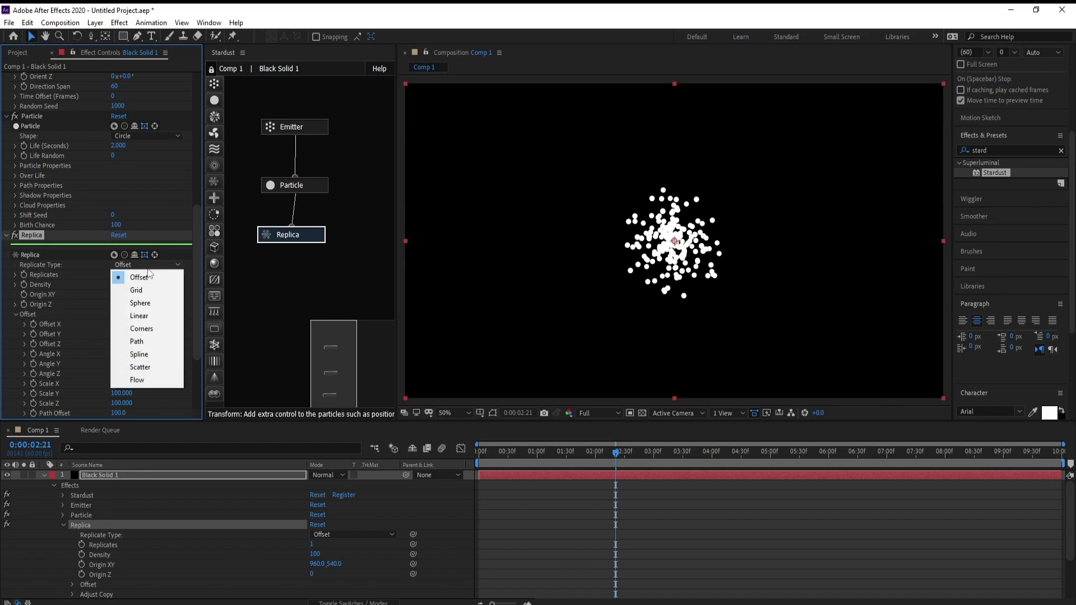
{"action": "left_click", "coordinate": [165, 304]}
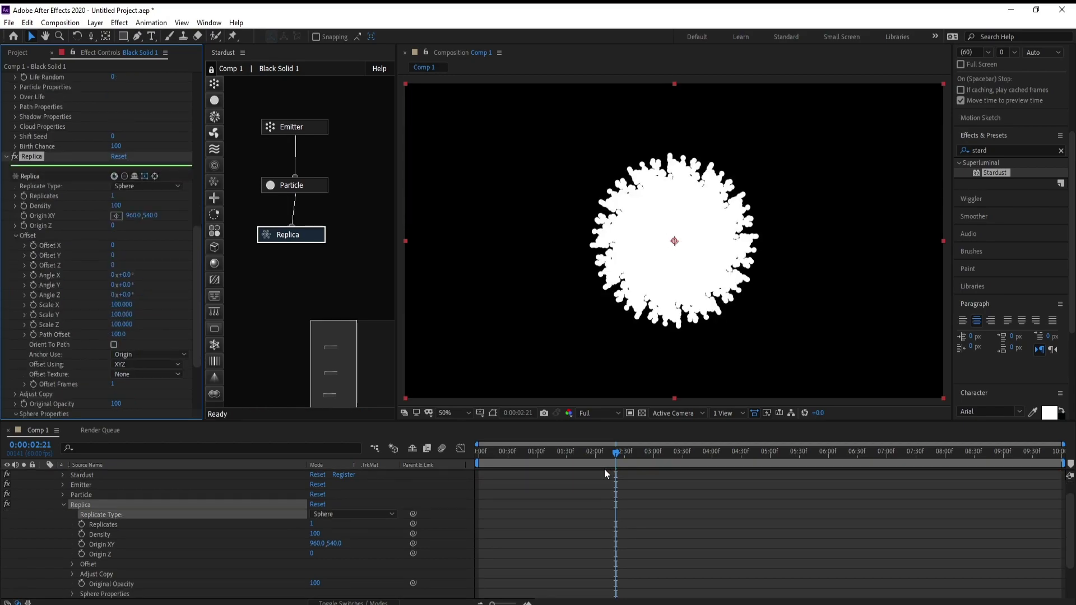
{"action": "mouse_move", "coordinate": [623, 456]}
{"action": "left_mouse_down"}
{"action": "mouse_move", "coordinate": [724, 455]}
{"action": "mouse_move", "coordinate": [634, 456]}
{"action": "left_mouse_up"}
{"action": "left_click", "coordinate": [700, 456]}
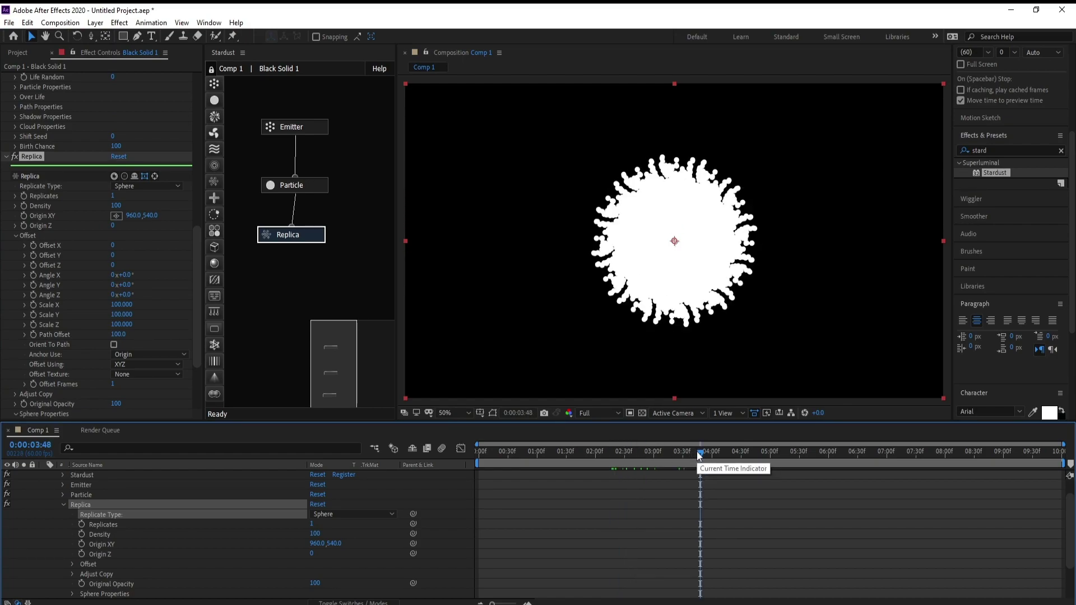
{"action": "left_click_drag", "start_coordinate": [680, 453], "coordinate": [613, 453]}
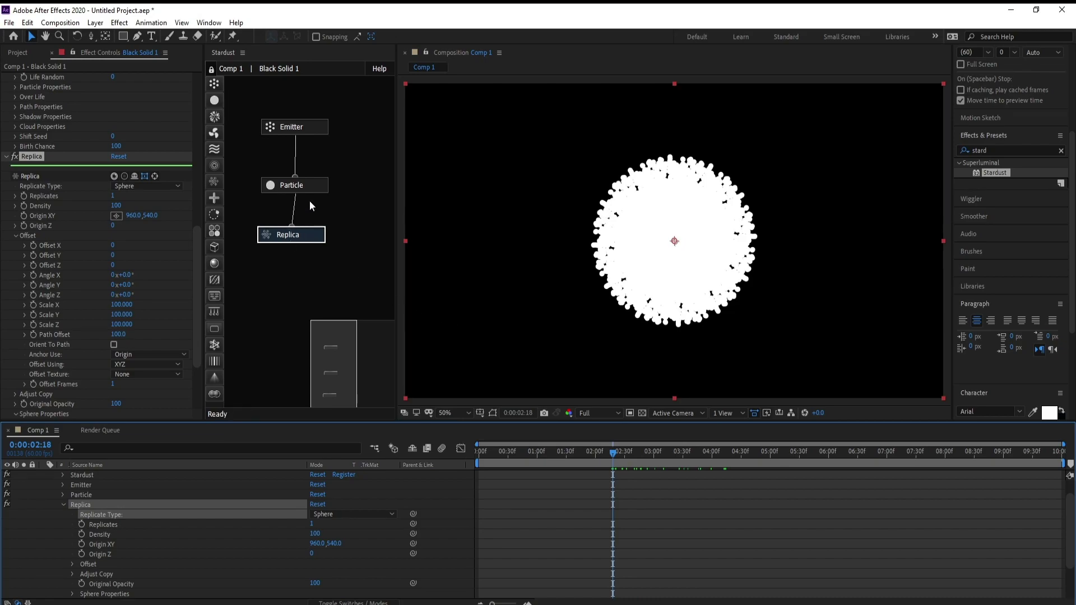
- Set the Emitter's Particles Per Second to 20
{"action": "left_click", "coordinate": [310, 131]}
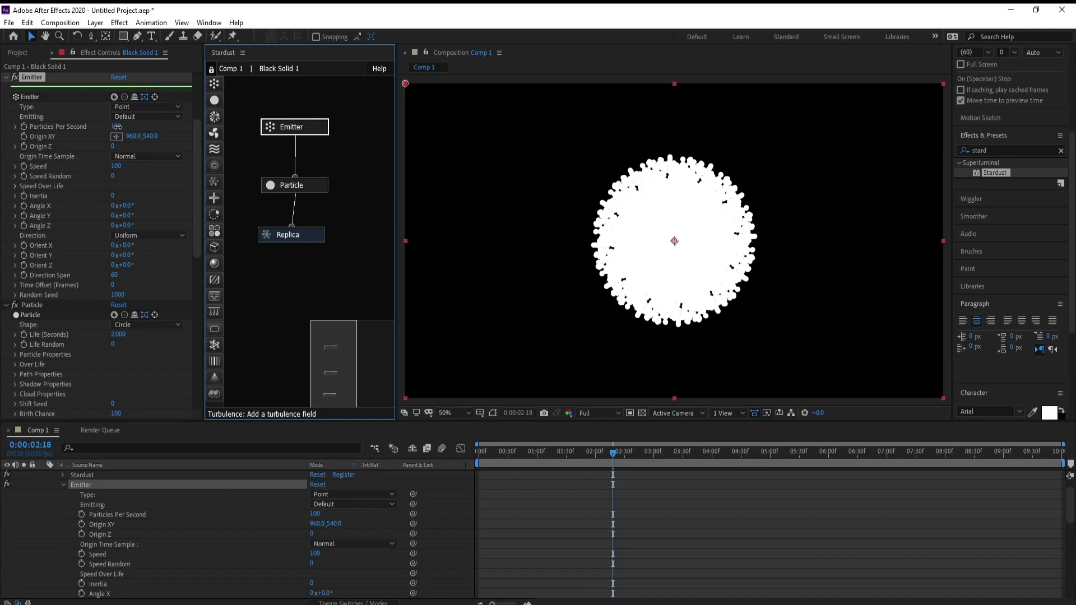
{"action": "left_click", "coordinate": [117, 127]}
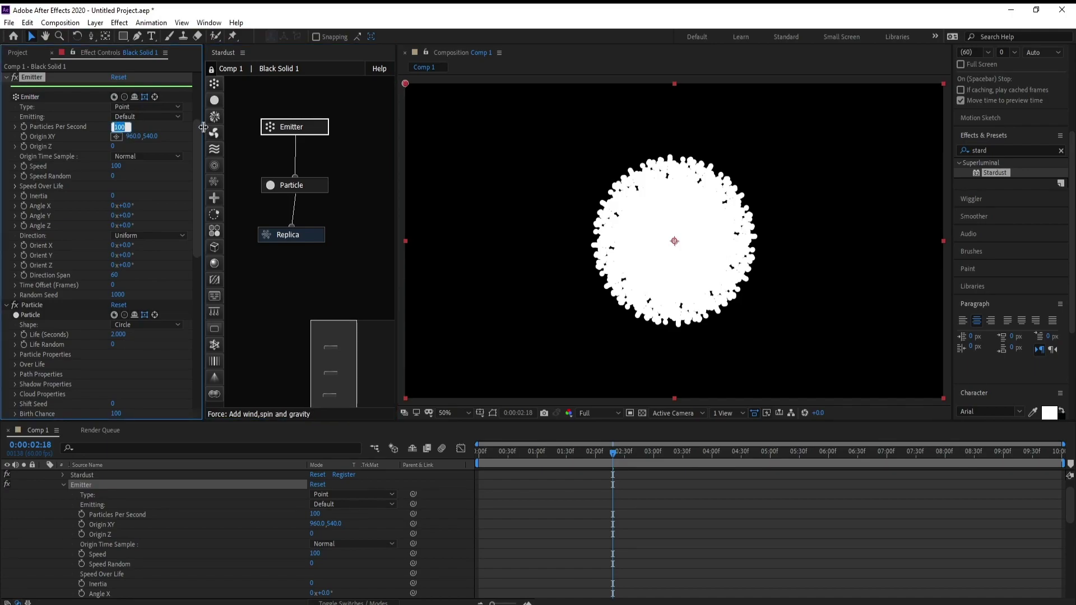
{"action": "type", "text": "20"}
{"action": "key", "text": "Return"}
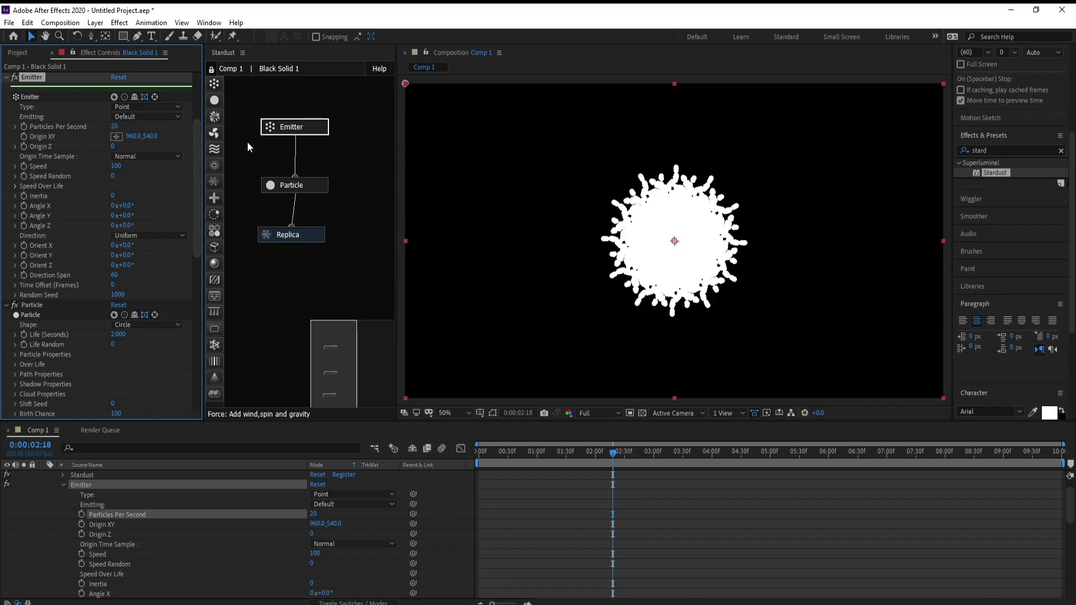
- Set the Particle's Size (Pixels) to 1 under Particle Properties
{"action": "left_click", "coordinate": [295, 189]}
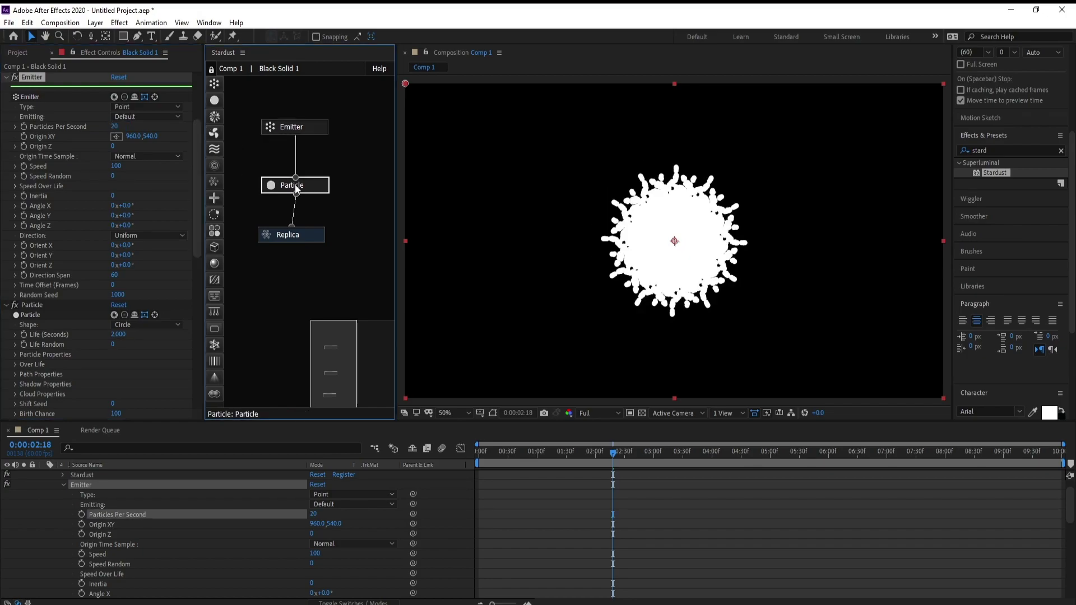
{"action": "left_click_drag", "start_coordinate": [196, 156], "coordinate": [197, 201]}
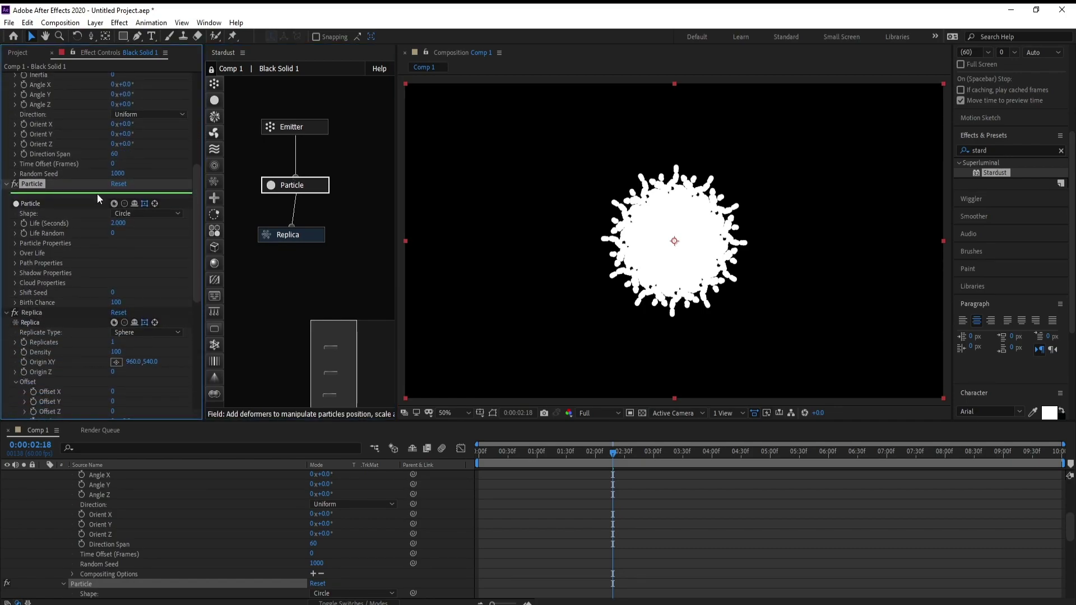
{"action": "left_click", "coordinate": [15, 245]}
{"action": "left_click", "coordinate": [114, 253]}
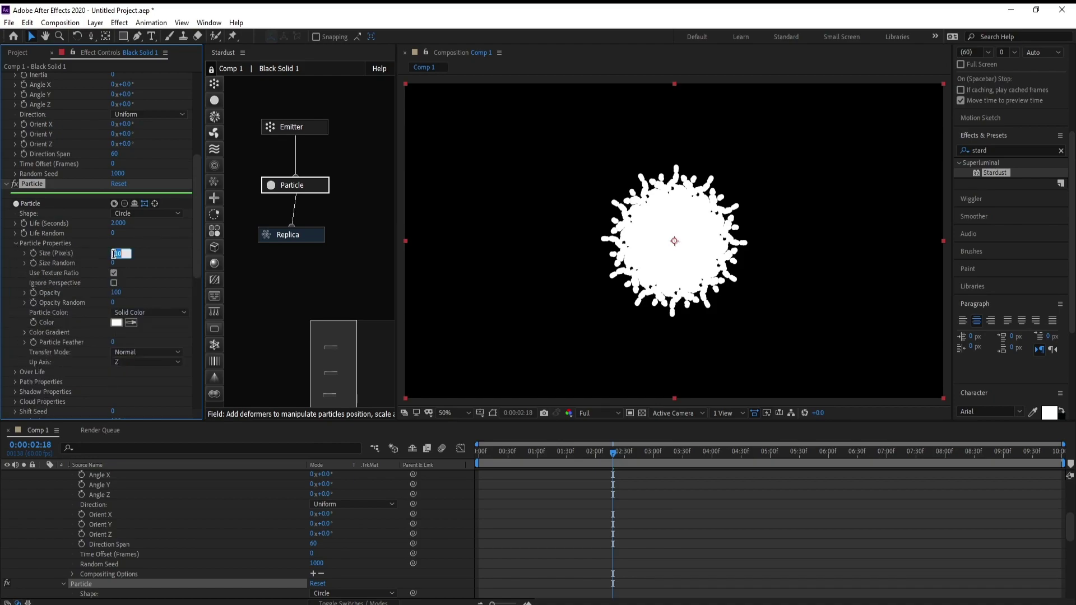
{"action": "type", "text": "0"}
{"action": "key", "text": "Return"}
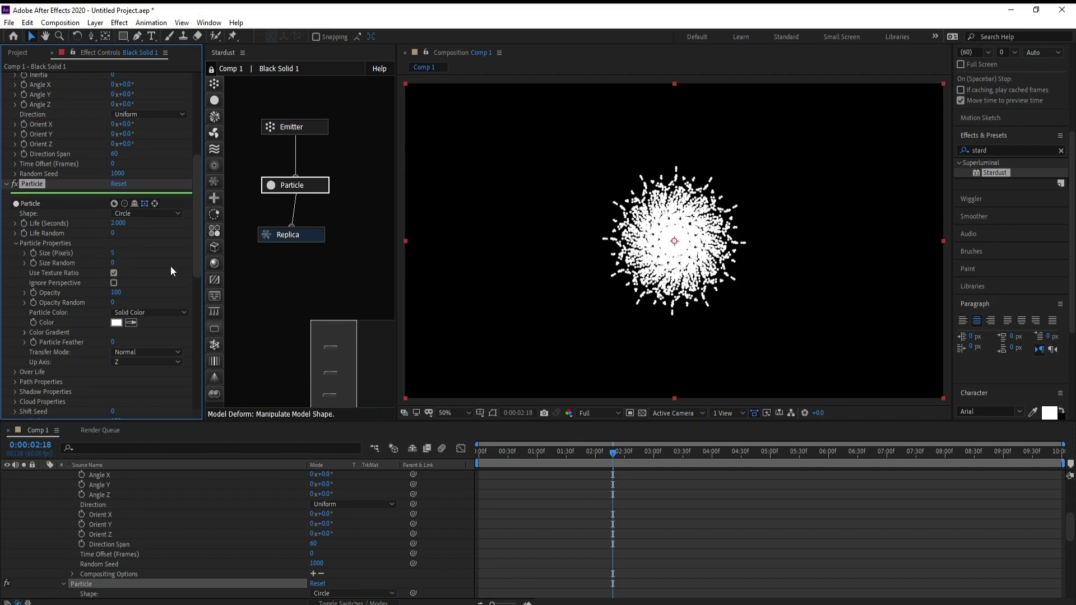
{"action": "left_click", "coordinate": [115, 252]}
{"action": "key", "text": "Return"}
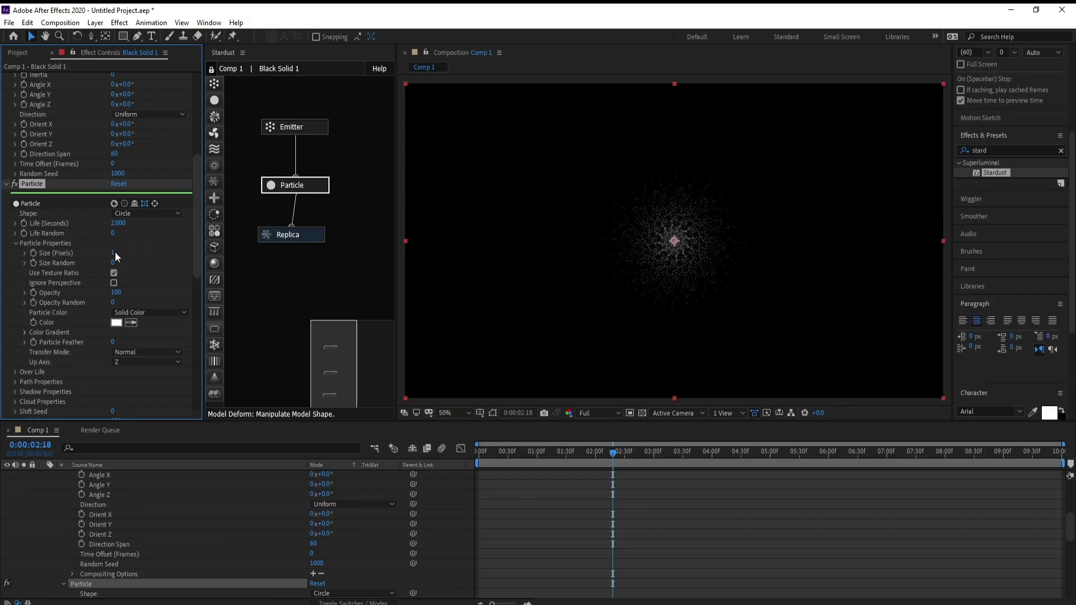
- Play and scrub a preview of the sparse particle animation
{"action": "left_click", "coordinate": [624, 466]}
{"action": "key", "text": "space"}
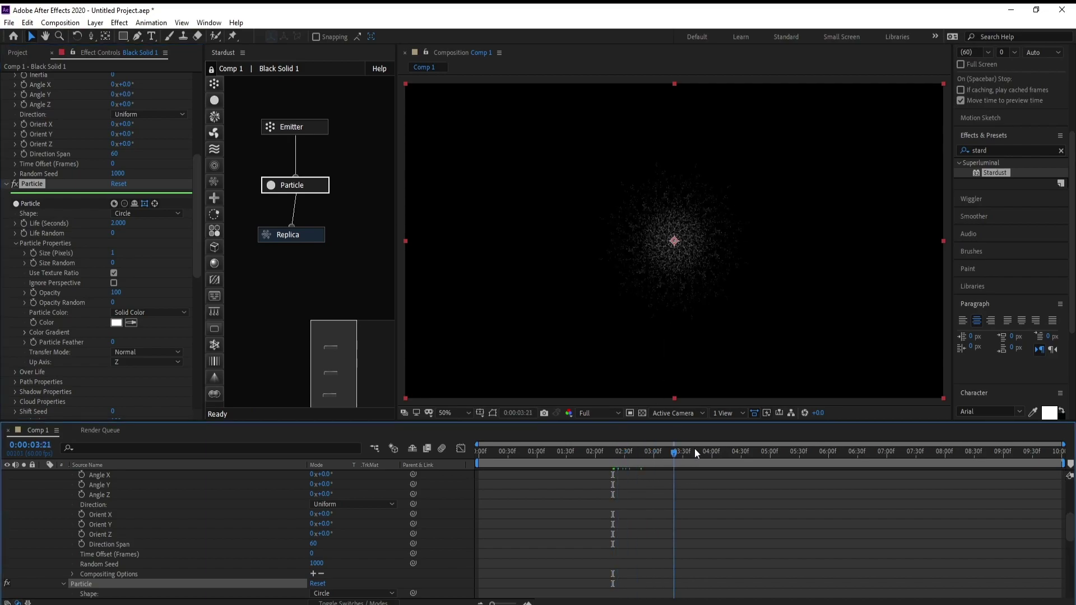
{"action": "left_click_drag", "start_coordinate": [725, 457], "coordinate": [803, 448]}
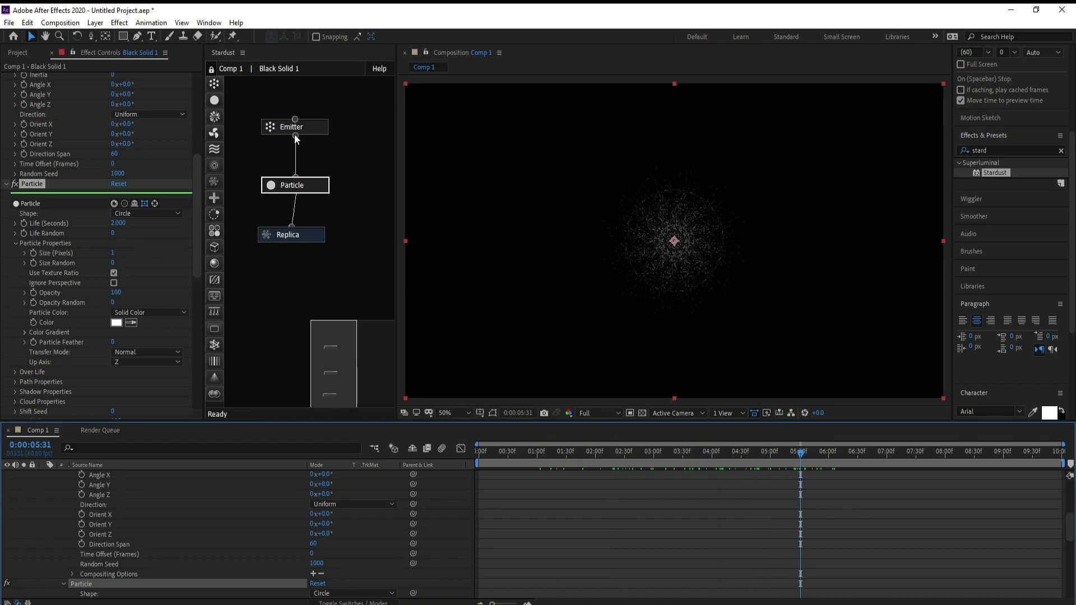
- Set particle Life to 4 seconds with a Life Random of 20
{"action": "left_click", "coordinate": [295, 184]}
{"action": "left_click_drag", "start_coordinate": [198, 178], "coordinate": [198, 180]}
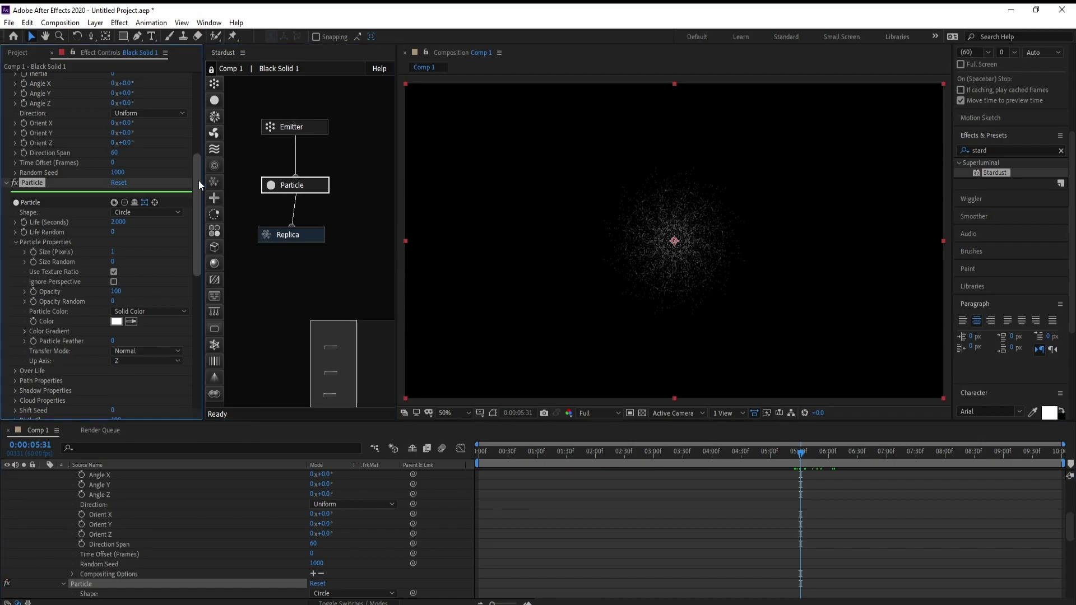
{"action": "left_click", "coordinate": [118, 217]}
{"action": "type", "text": "4"}
{"action": "key", "text": "Return"}
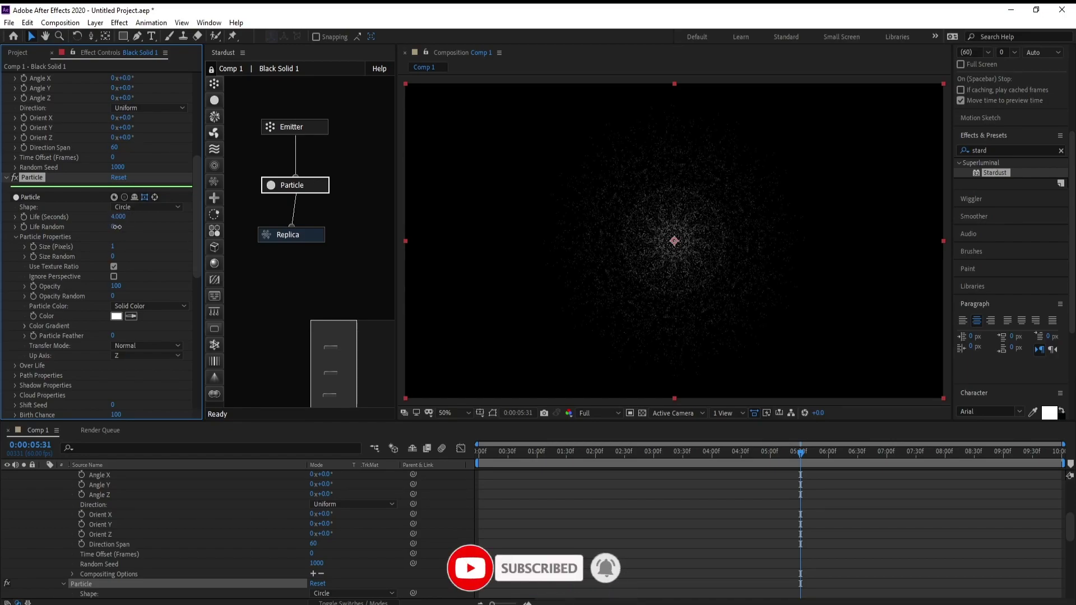
{"action": "left_click", "coordinate": [112, 227]}
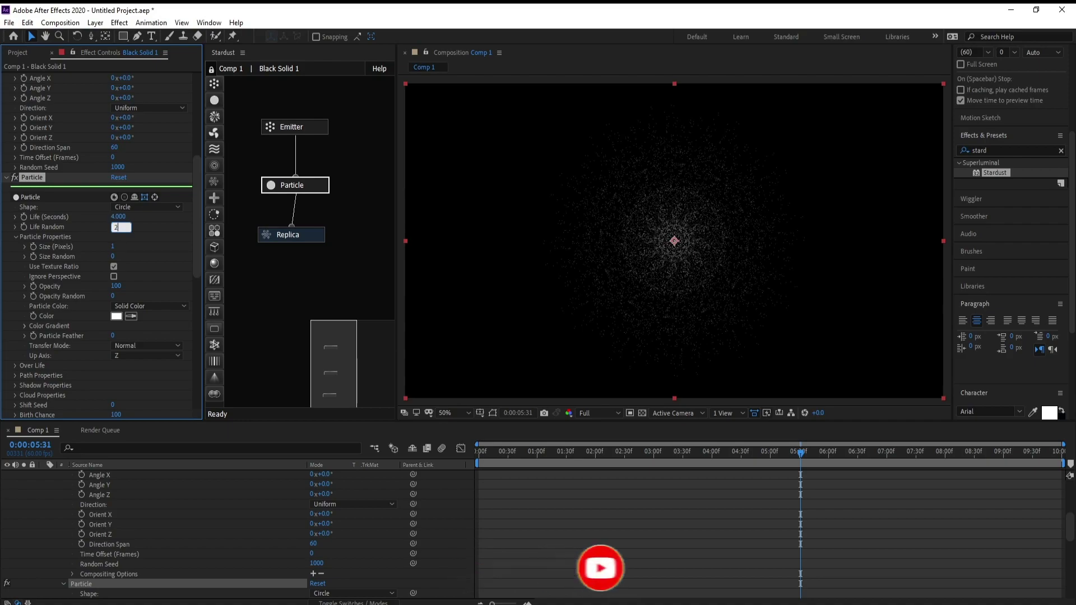
{"action": "key", "text": "Return"}
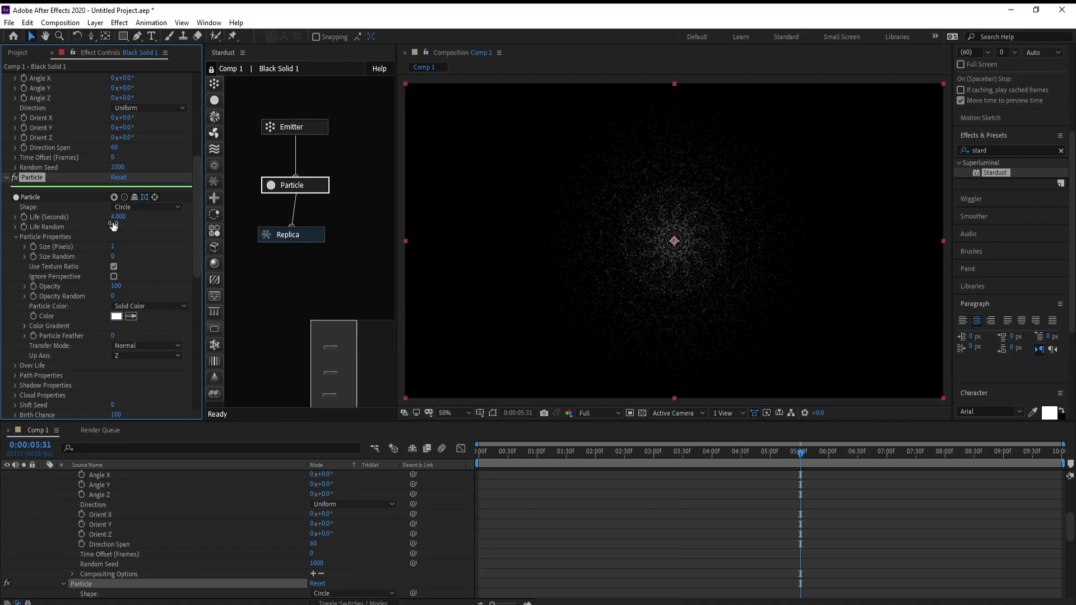
- Set Size Random to 60 and preview the animation from about 4:42
{"action": "left_click", "coordinate": [113, 256]}
{"action": "type", "text": "60"}
{"action": "key", "text": "Return"}
{"action": "left_click", "coordinate": [114, 266]}
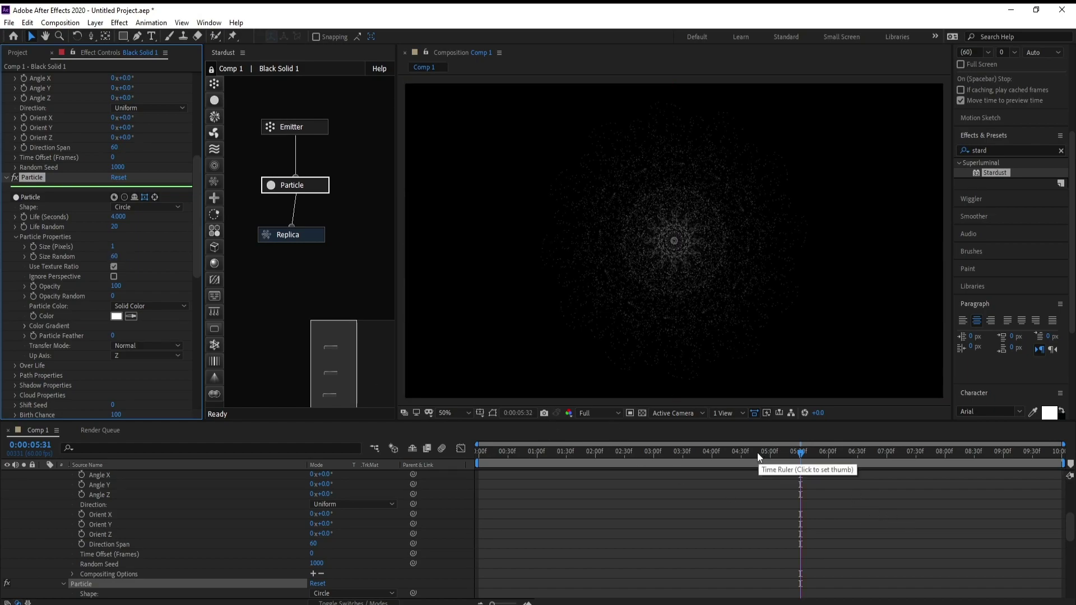
{"action": "left_click", "coordinate": [752, 452]}
{"action": "key", "text": "space"}
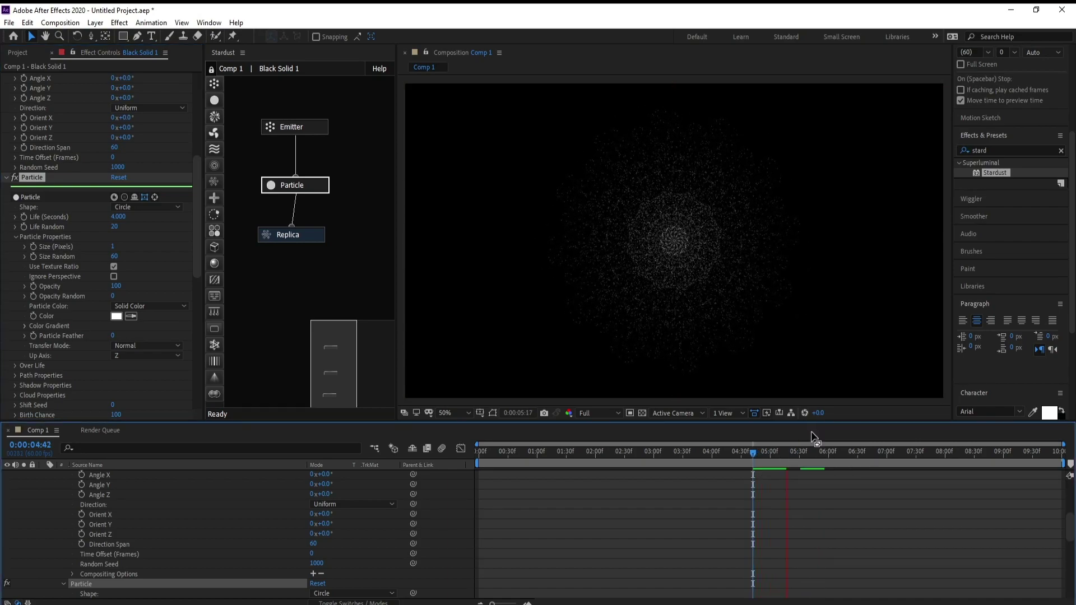
{"action": "key", "text": "space"}
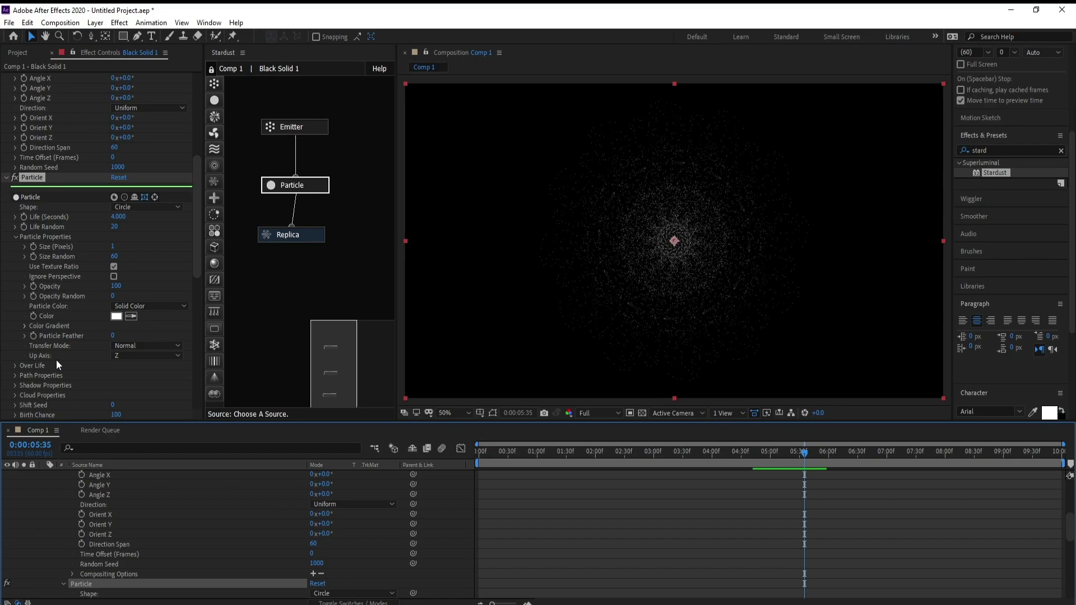
- Apply the Wiggly preset to the Size Over Life curve
{"action": "left_click", "coordinate": [15, 365]}
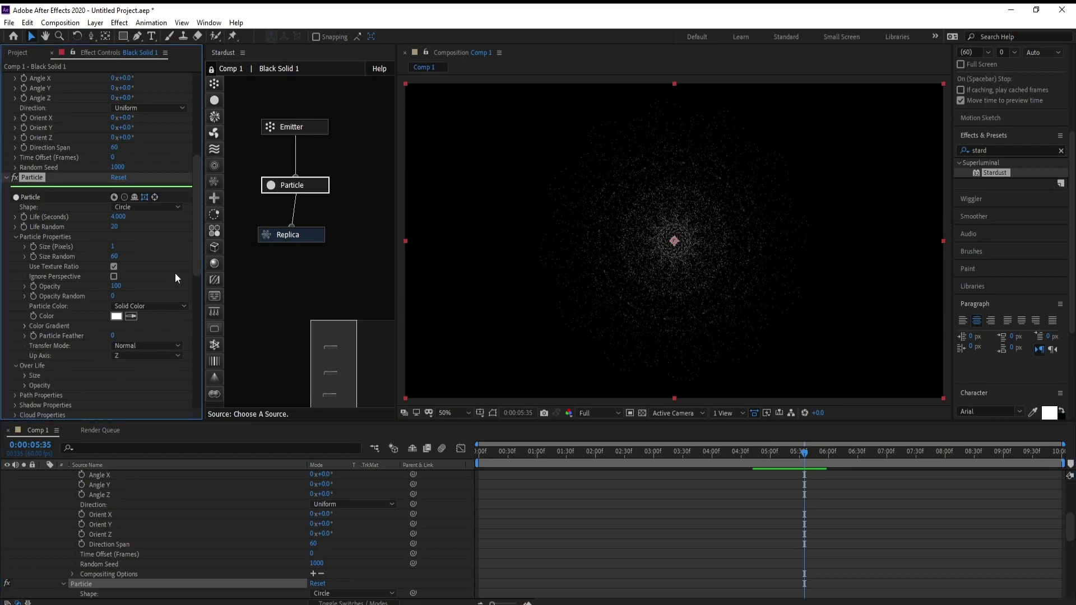
{"action": "left_click", "coordinate": [24, 376]}
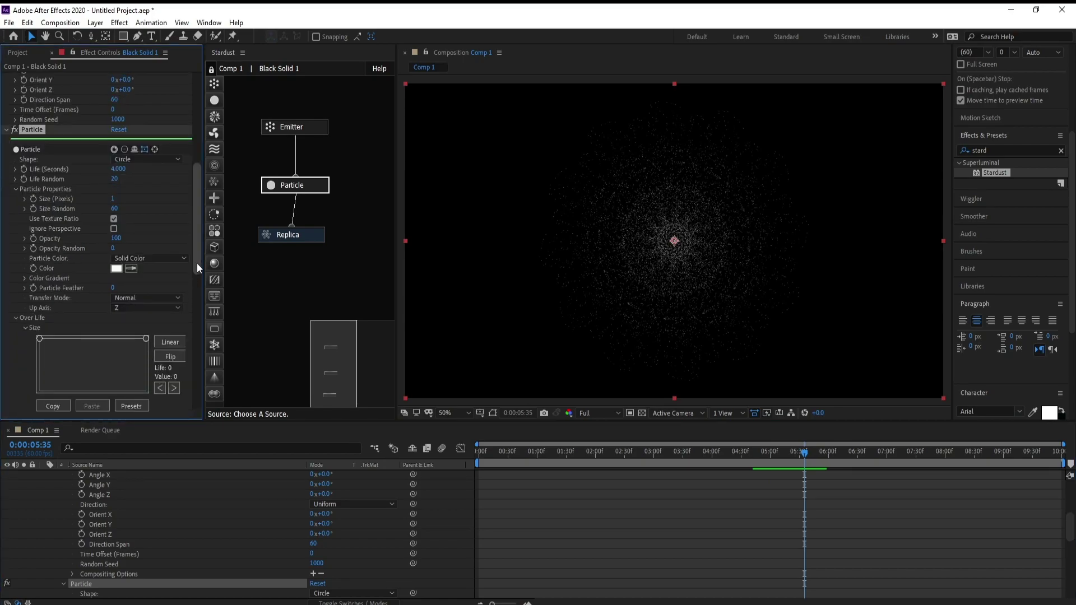
{"action": "left_click", "coordinate": [134, 407]}
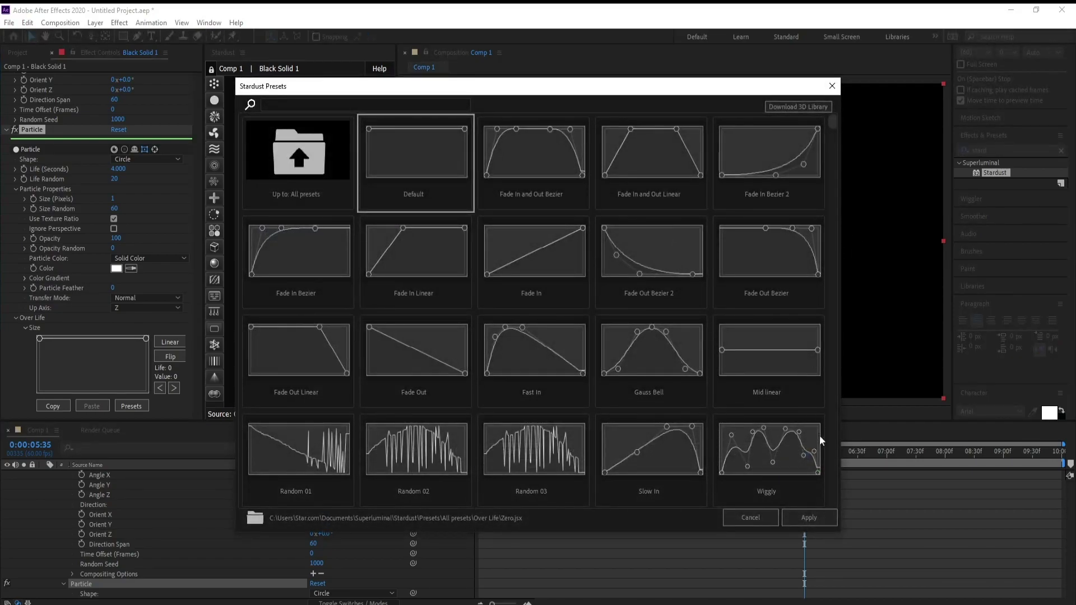
{"action": "left_click", "coordinate": [781, 451]}
{"action": "left_click", "coordinate": [817, 518]}
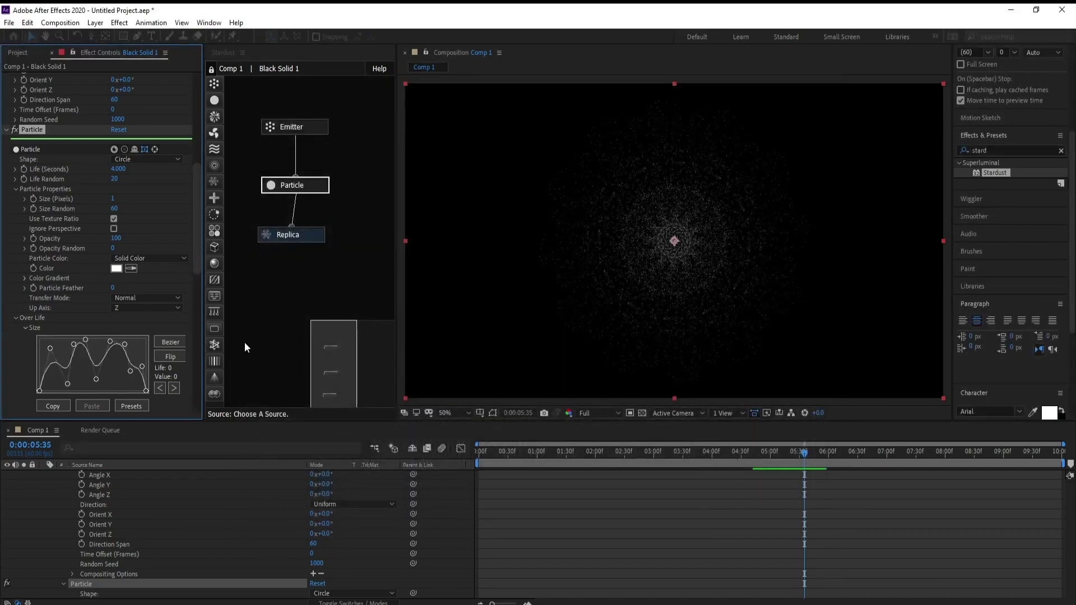
- Apply the Wiggly preset to the Opacity Over Life curve and preview
{"action": "left_click_drag", "start_coordinate": [197, 252], "coordinate": [197, 277]}
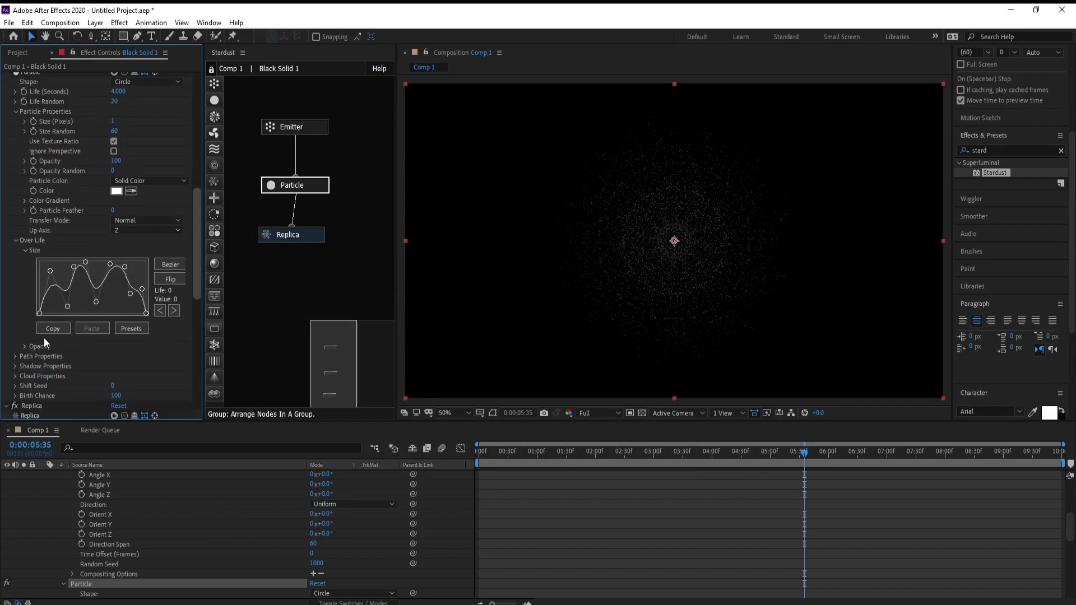
{"action": "left_click", "coordinate": [23, 346]}
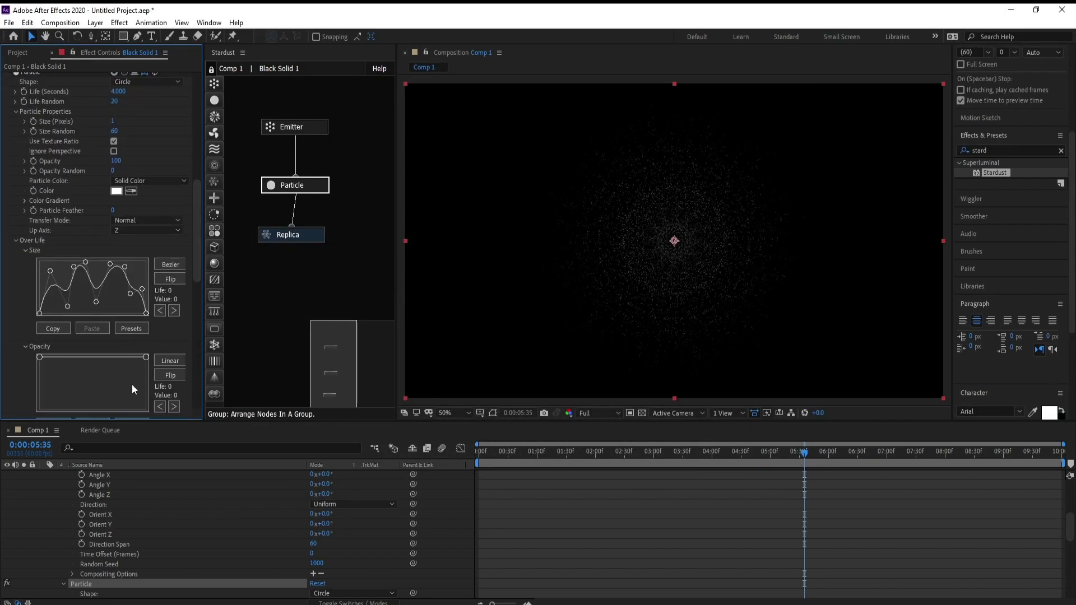
{"action": "scroll", "coordinate": [132, 384], "scroll_direction": "down", "scroll_amount": 1}
{"action": "left_click", "coordinate": [138, 408]}
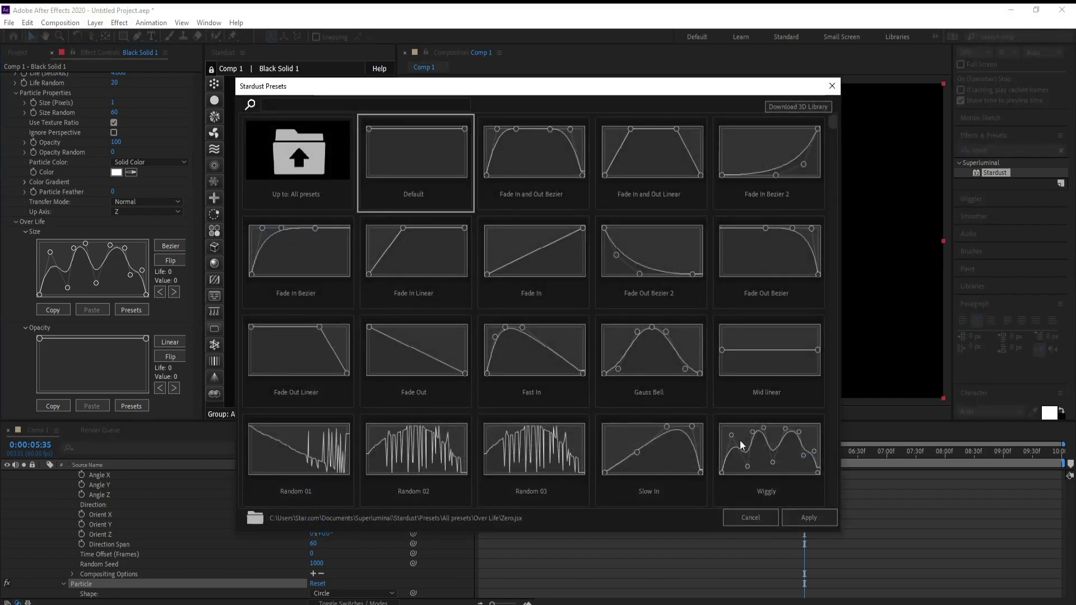
{"action": "left_click", "coordinate": [771, 450]}
{"action": "left_click", "coordinate": [806, 516]}
{"action": "key", "text": "space"}
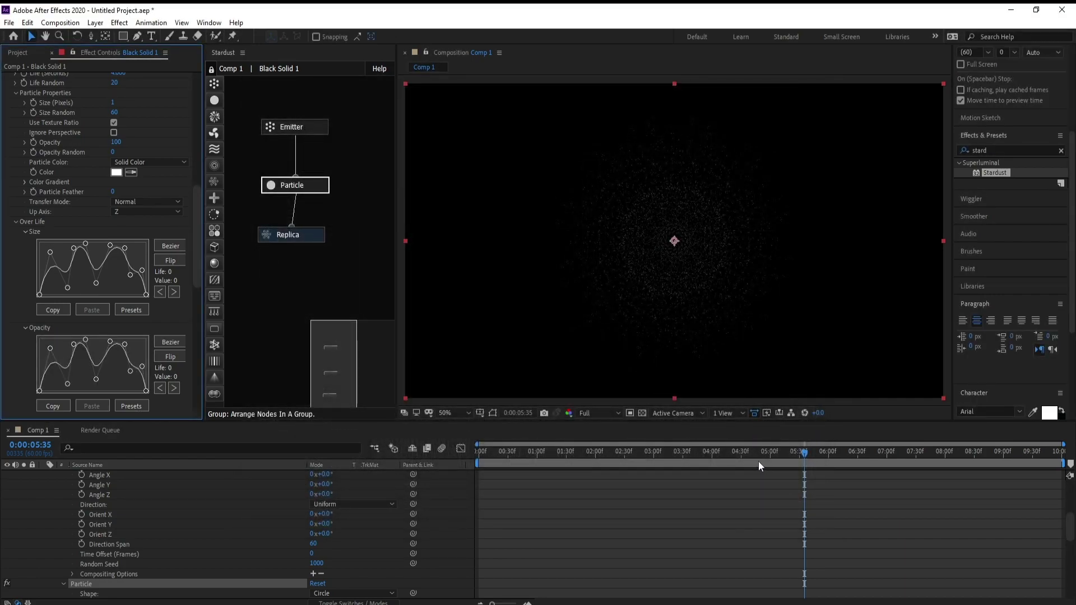
- Stop the preview near 4:51 and collapse Black Solid 1's effect properties in the timeline
{"action": "left_click", "coordinate": [758, 452]}
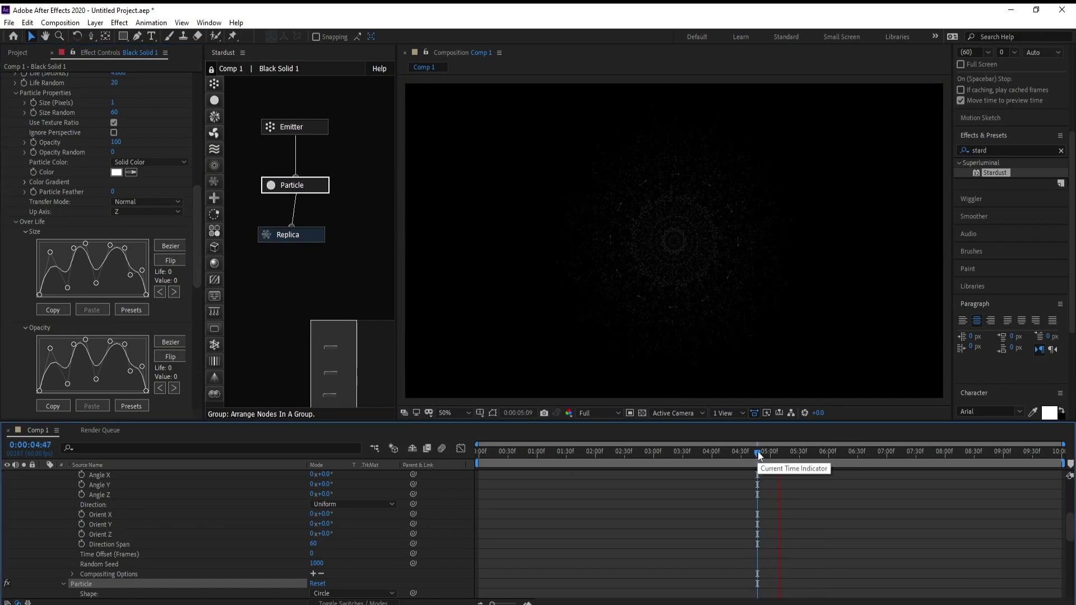
{"action": "left_click", "coordinate": [761, 452]}
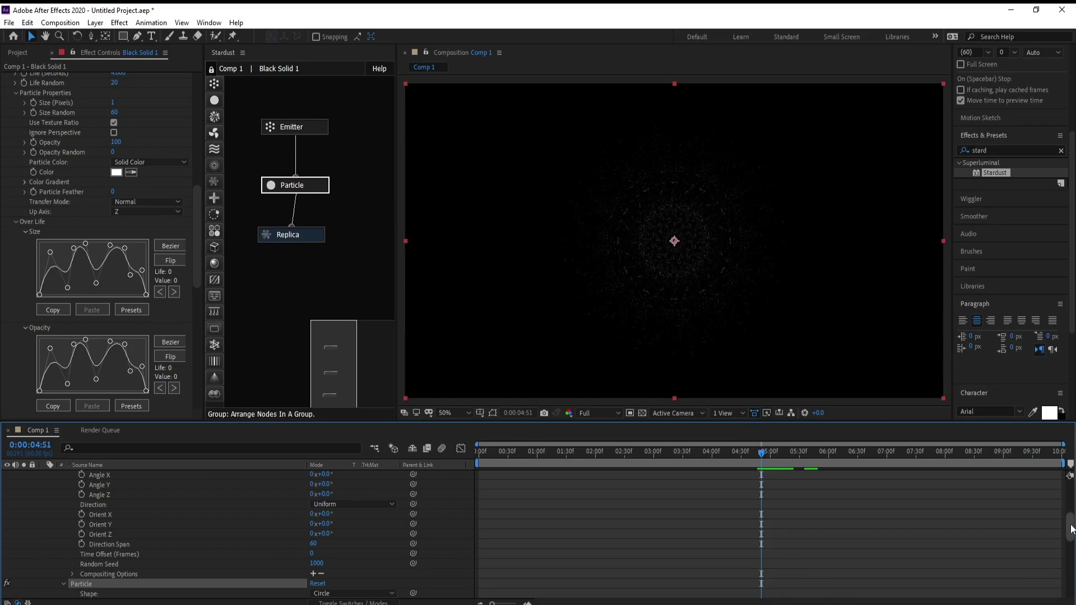
{"action": "left_click_drag", "start_coordinate": [1070, 527], "coordinate": [1071, 486]}
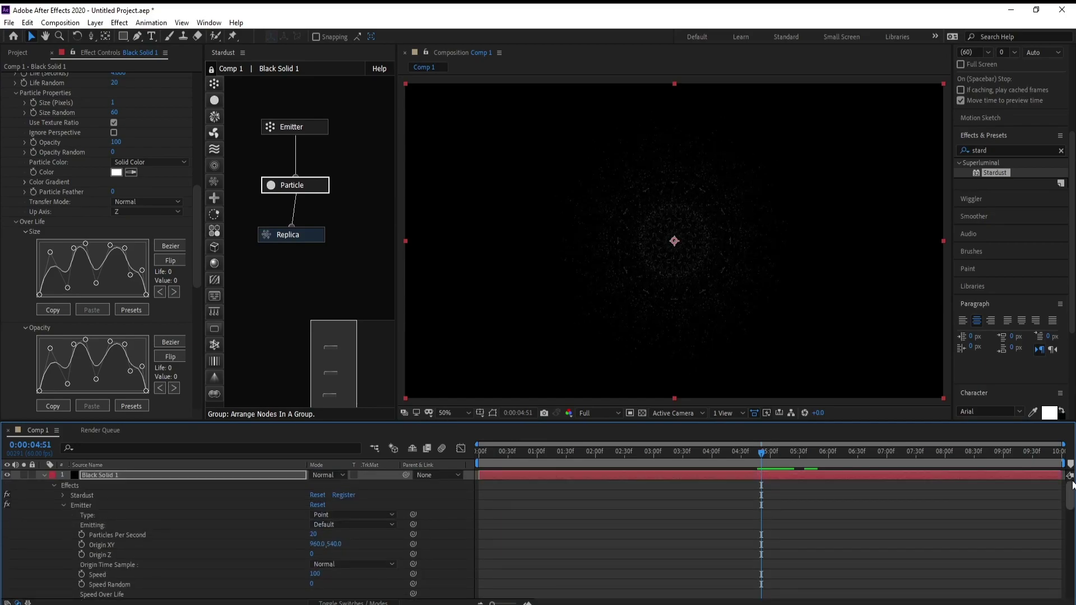
{"action": "left_click", "coordinate": [44, 476]}
- Move the playhead back to 0:00:04:05
{"action": "left_click_drag", "start_coordinate": [197, 221], "coordinate": [201, 199]}
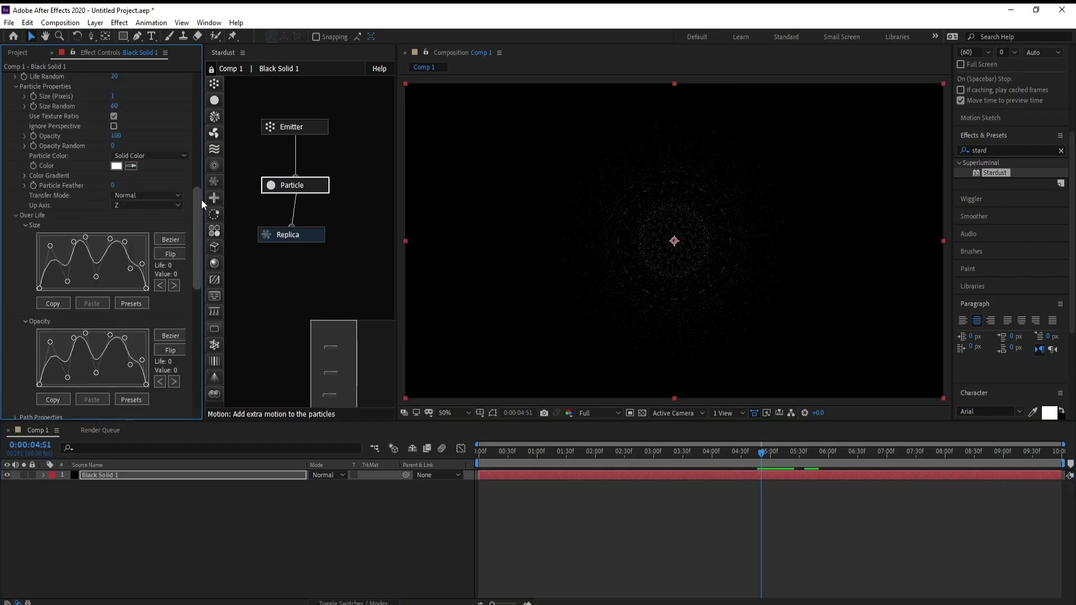
{"action": "scroll", "coordinate": [201, 189], "scroll_direction": "up", "scroll_amount": 5}
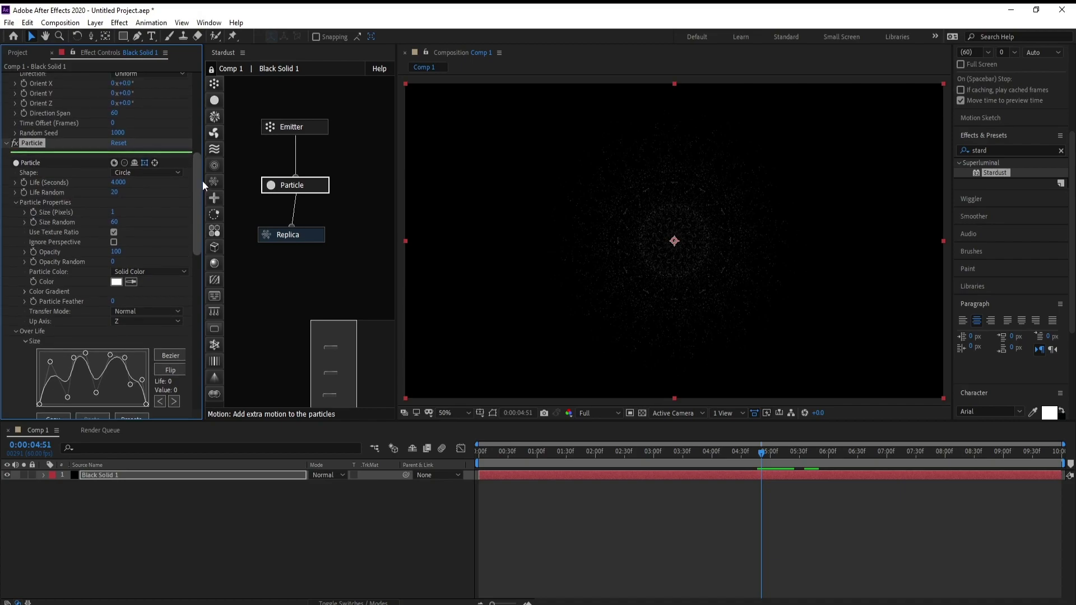
{"action": "scroll", "coordinate": [203, 179], "scroll_direction": "up", "scroll_amount": 3}
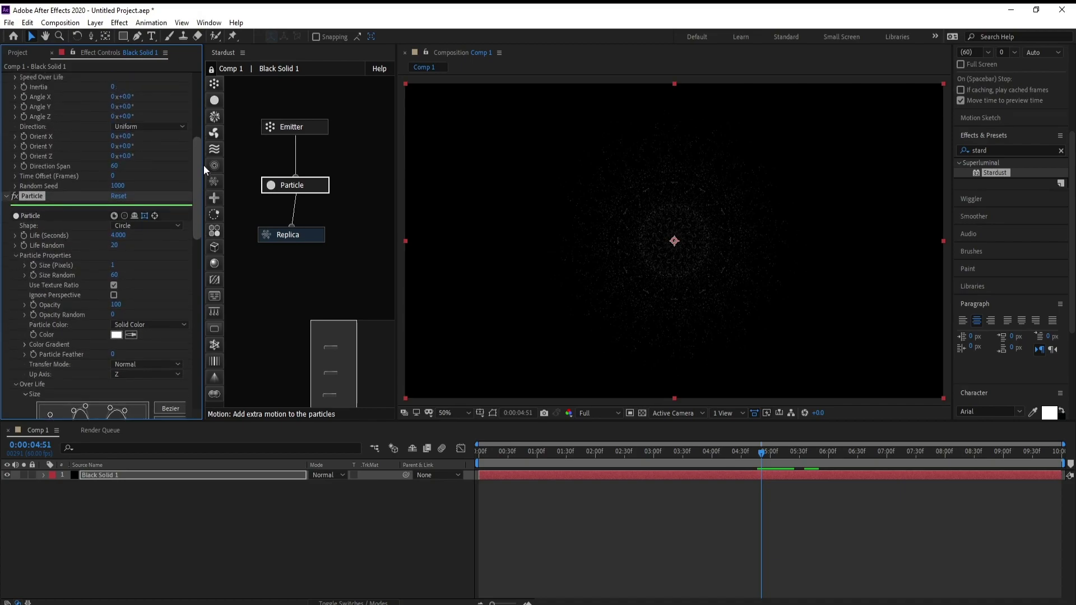
{"action": "scroll", "coordinate": [203, 164], "scroll_direction": "up", "scroll_amount": 4}
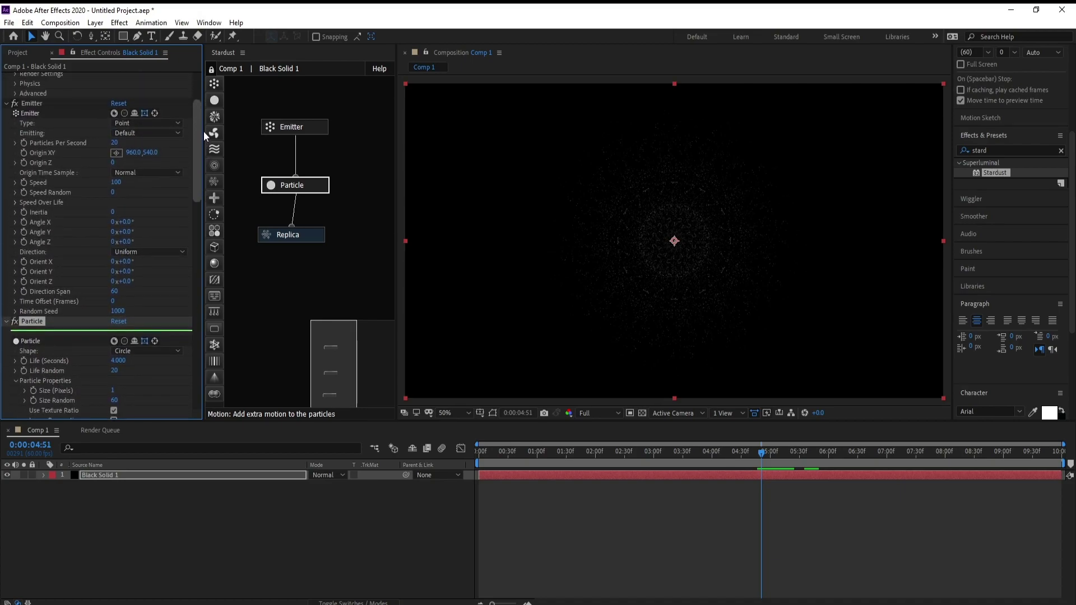
{"action": "scroll", "coordinate": [203, 134], "scroll_direction": "up", "scroll_amount": 1}
{"action": "scroll", "coordinate": [203, 127], "scroll_direction": "down", "scroll_amount": 1}
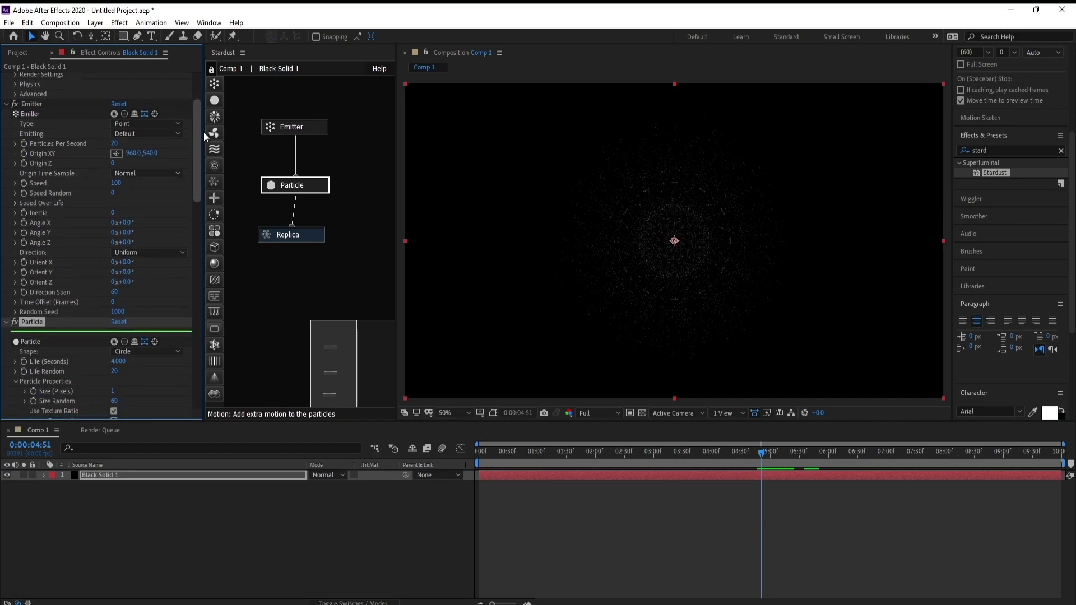
{"action": "left_click_drag", "start_coordinate": [765, 450], "coordinate": [716, 452]}
- Add a 50mm two-node Camera 1 layer above Black Solid 1
{"action": "left_click", "coordinate": [96, 475]}
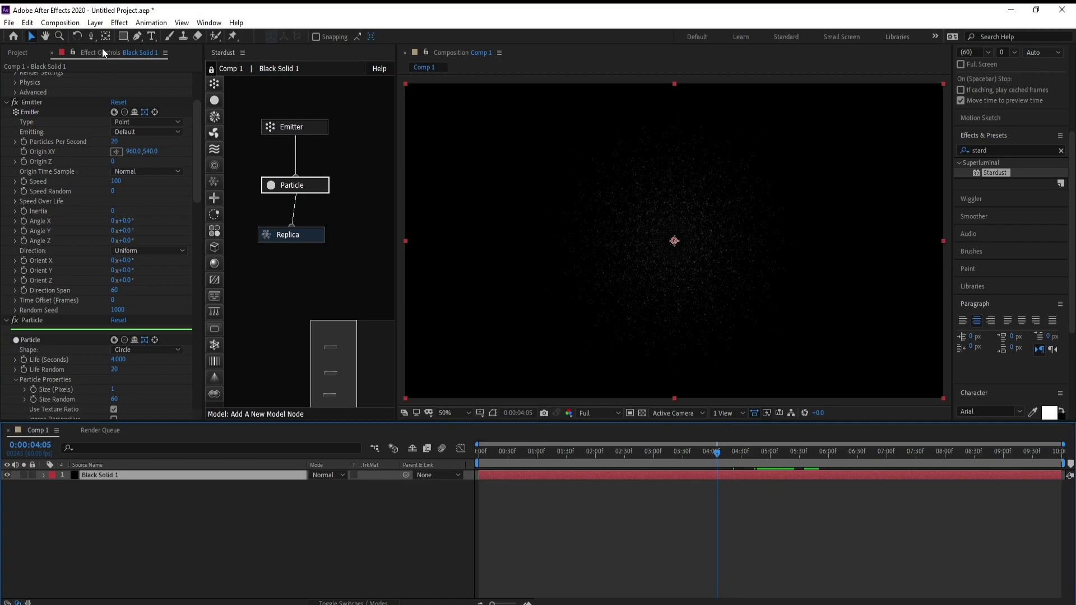
{"action": "left_click", "coordinate": [95, 23]}
{"action": "mouse_move", "coordinate": [150, 39]}
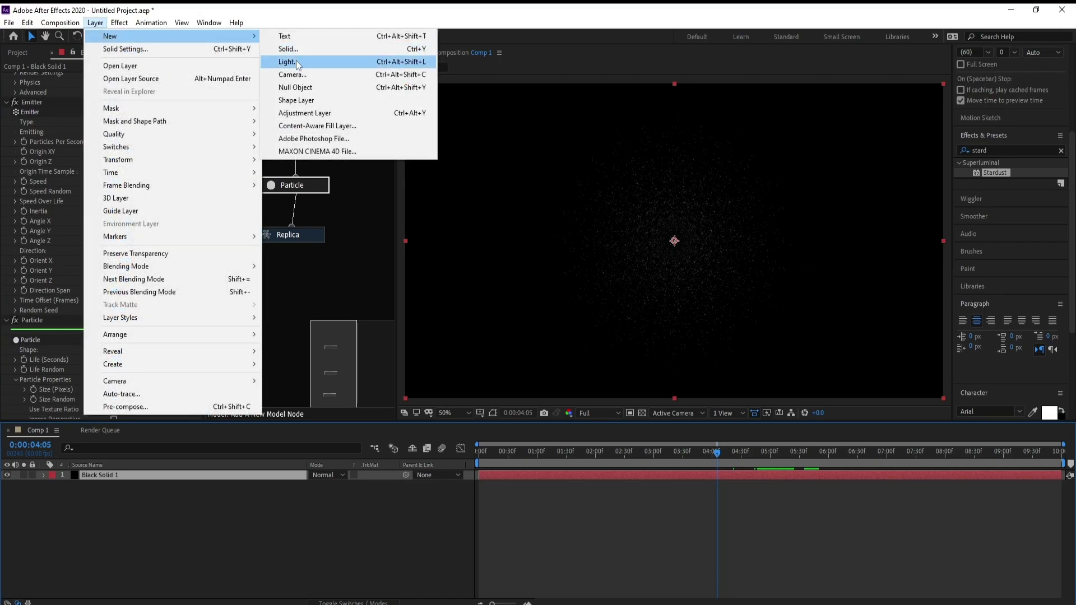
{"action": "left_click", "coordinate": [301, 75]}
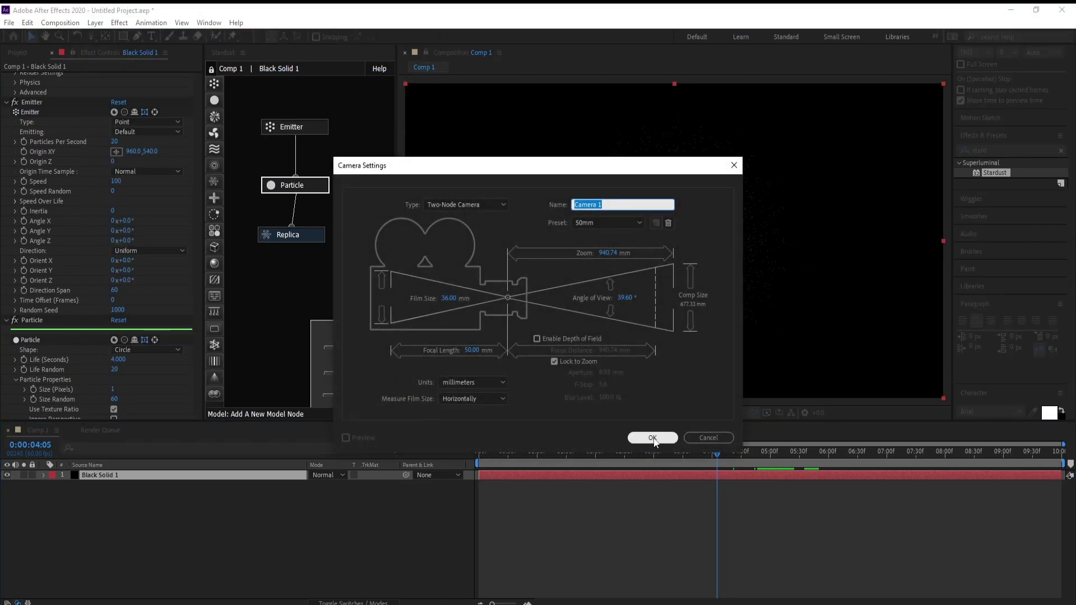
{"action": "left_click", "coordinate": [653, 437]}
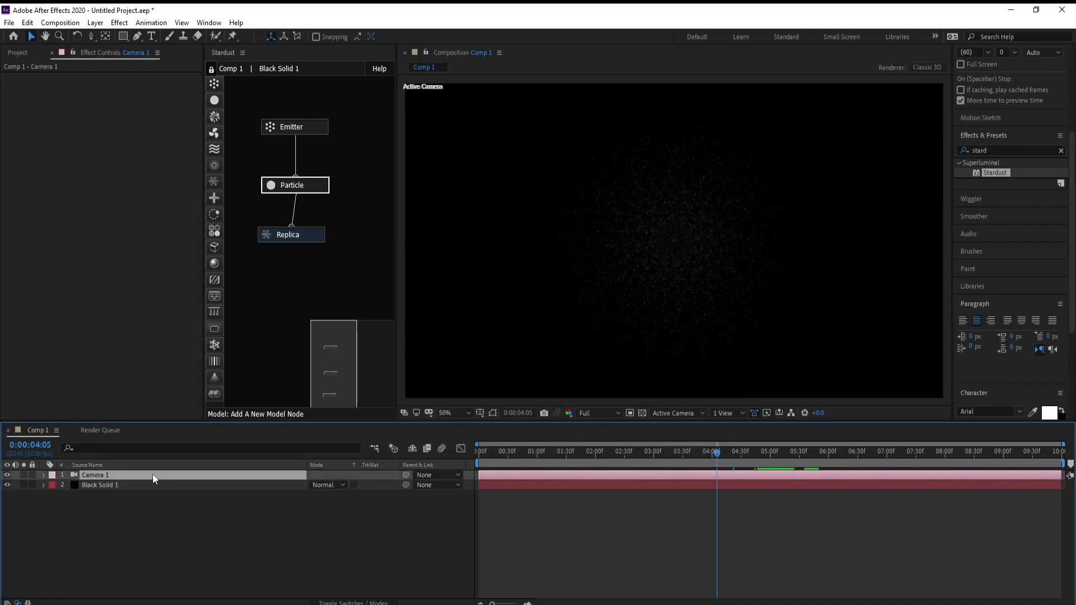
- Orbit the camera around the particle sphere and move to about 4:21
{"action": "left_click", "coordinate": [91, 36]}
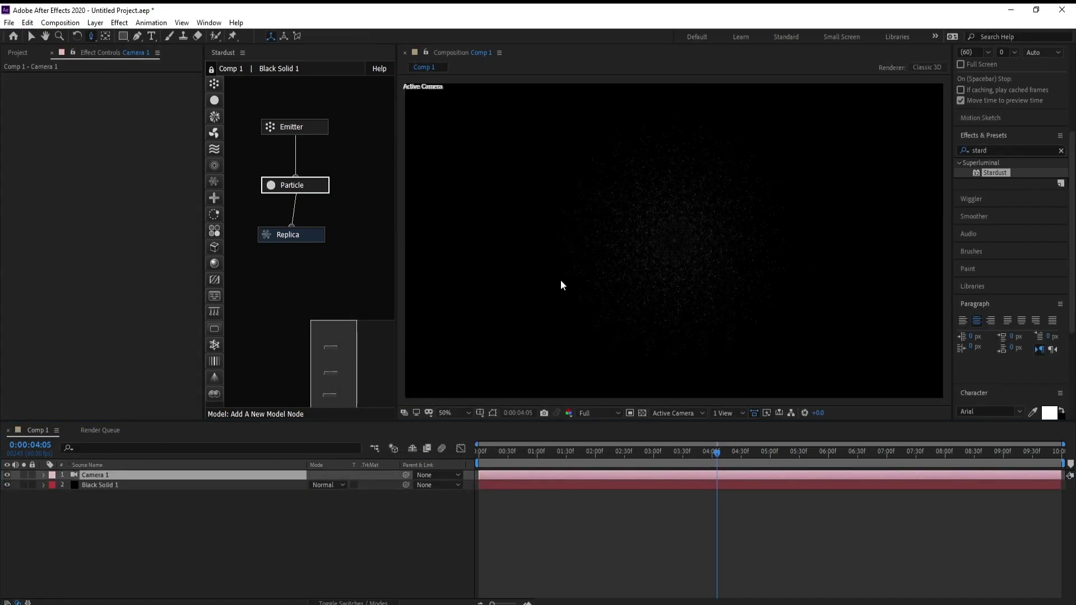
{"action": "left_click_drag", "start_coordinate": [648, 264], "coordinate": [671, 135]}
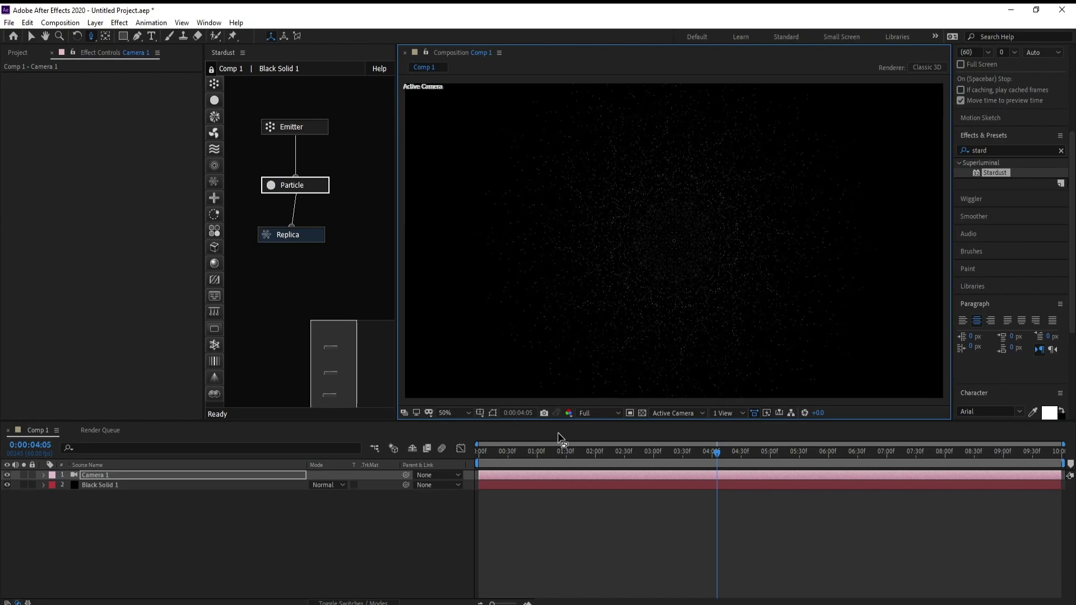
{"action": "left_click_drag", "start_coordinate": [717, 452], "coordinate": [758, 460]}
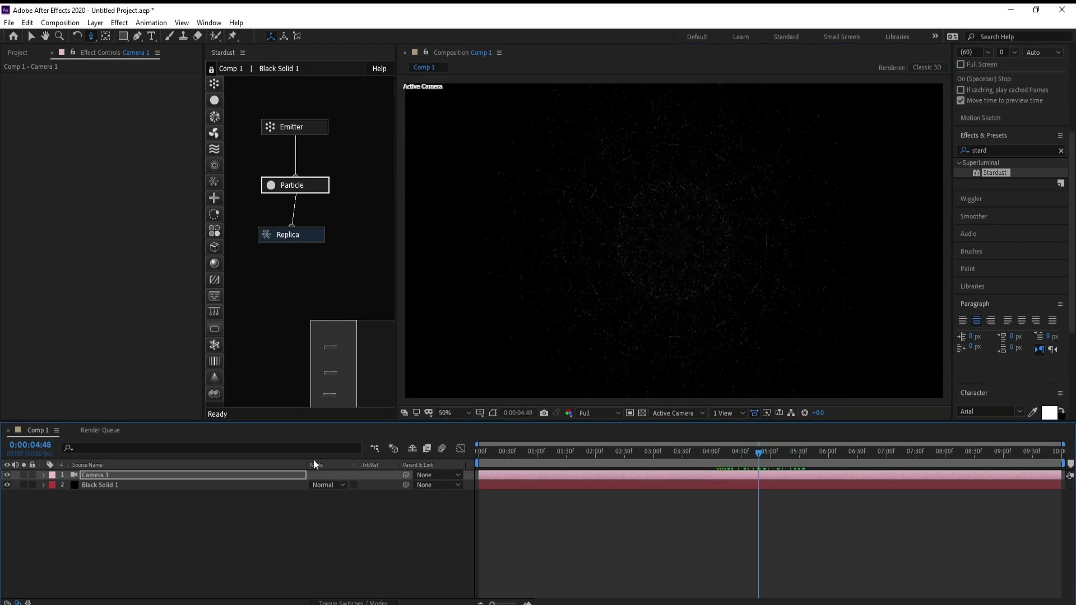
- Set the Particle's colour mode to Color Over Life
{"action": "left_click", "coordinate": [105, 484]}
{"action": "left_click", "coordinate": [305, 186]}
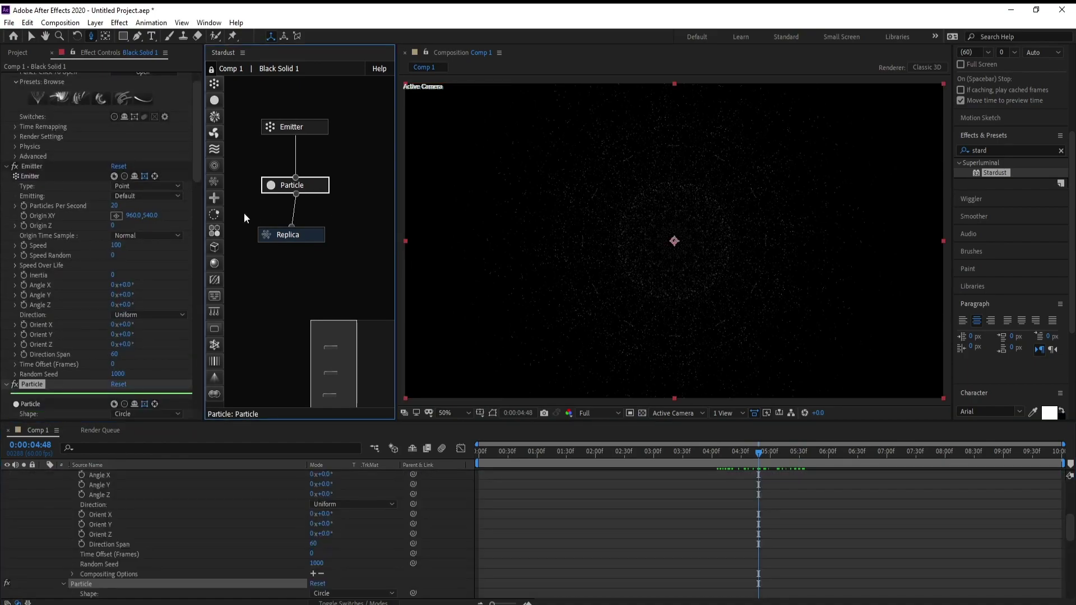
{"action": "left_click_drag", "start_coordinate": [200, 166], "coordinate": [199, 171]}
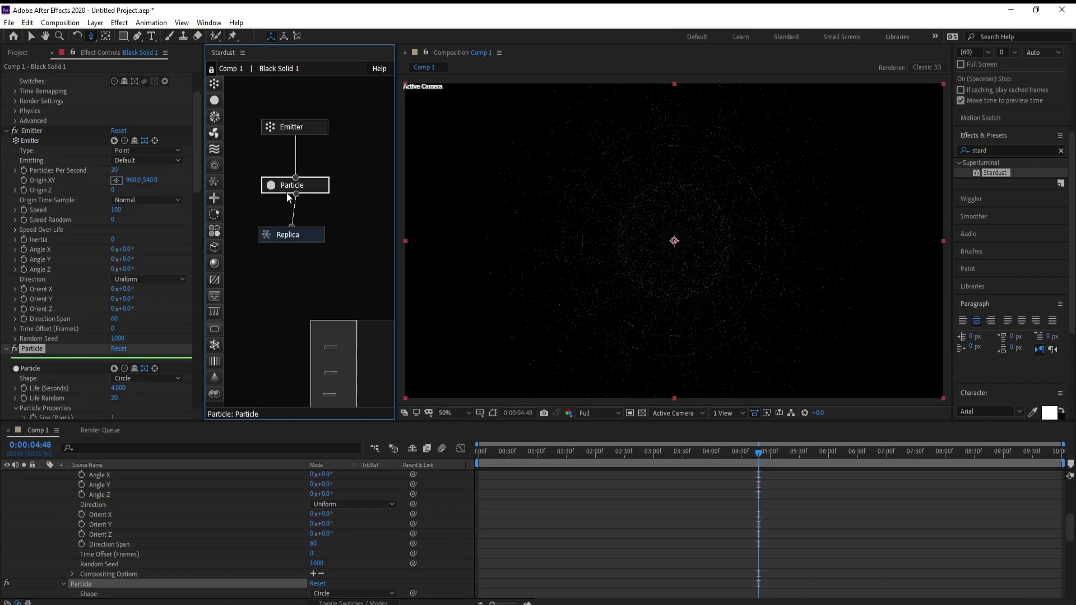
{"action": "scroll", "coordinate": [200, 190], "scroll_direction": "down", "scroll_amount": 1}
{"action": "scroll", "coordinate": [199, 224], "scroll_direction": "down", "scroll_amount": 3}
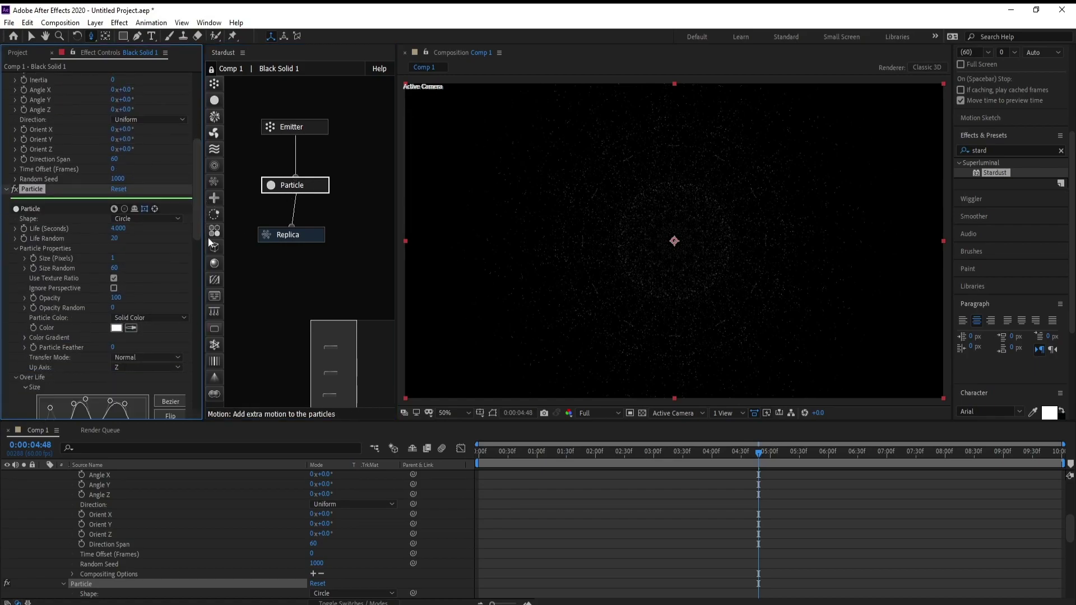
{"action": "left_click", "coordinate": [165, 317]}
{"action": "left_click", "coordinate": [167, 343]}
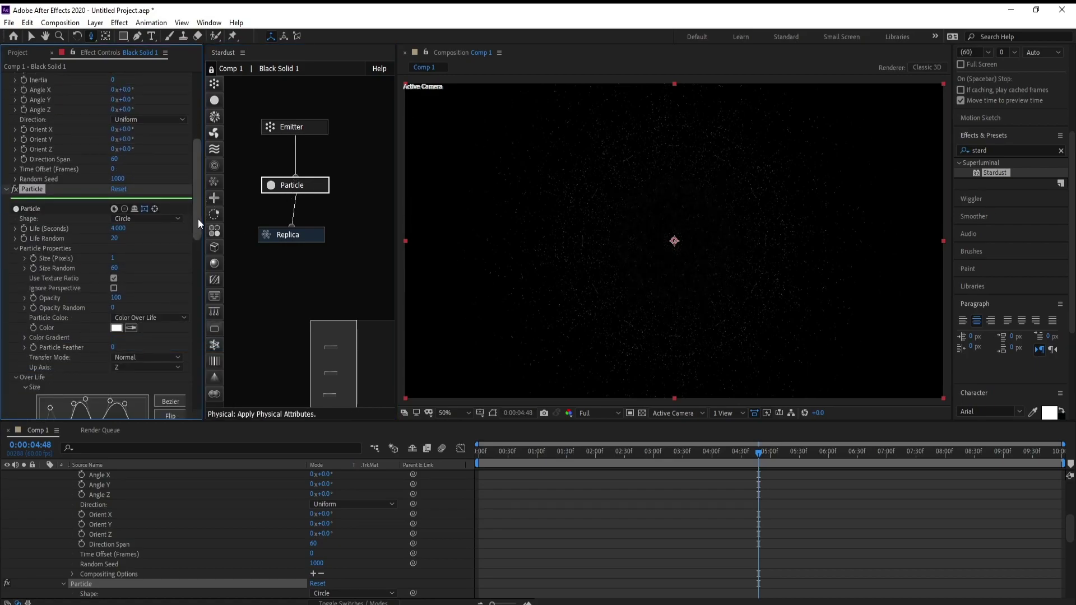
- Choose the Color 19 preset for the particle Color Gradient
{"action": "scroll", "coordinate": [200, 227], "scroll_direction": "down", "scroll_amount": 1}
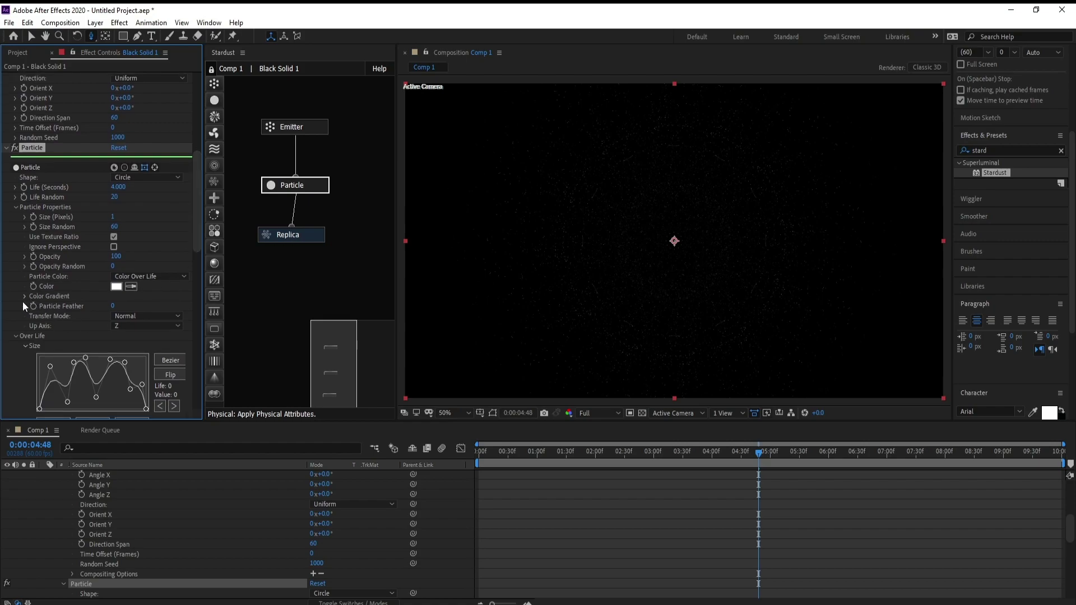
{"action": "left_click", "coordinate": [24, 296]}
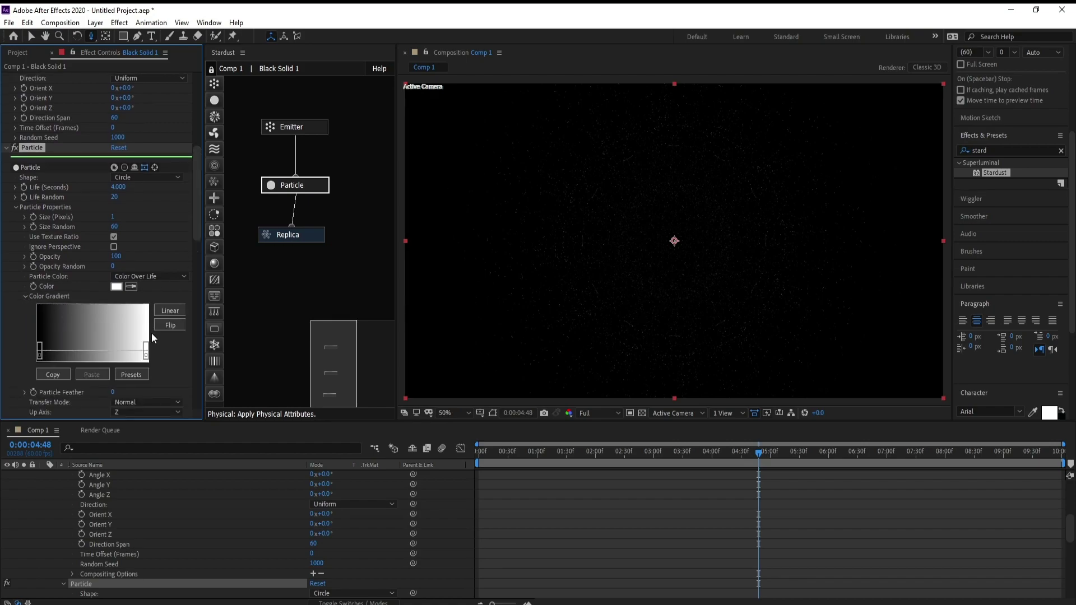
{"action": "left_click", "coordinate": [132, 375]}
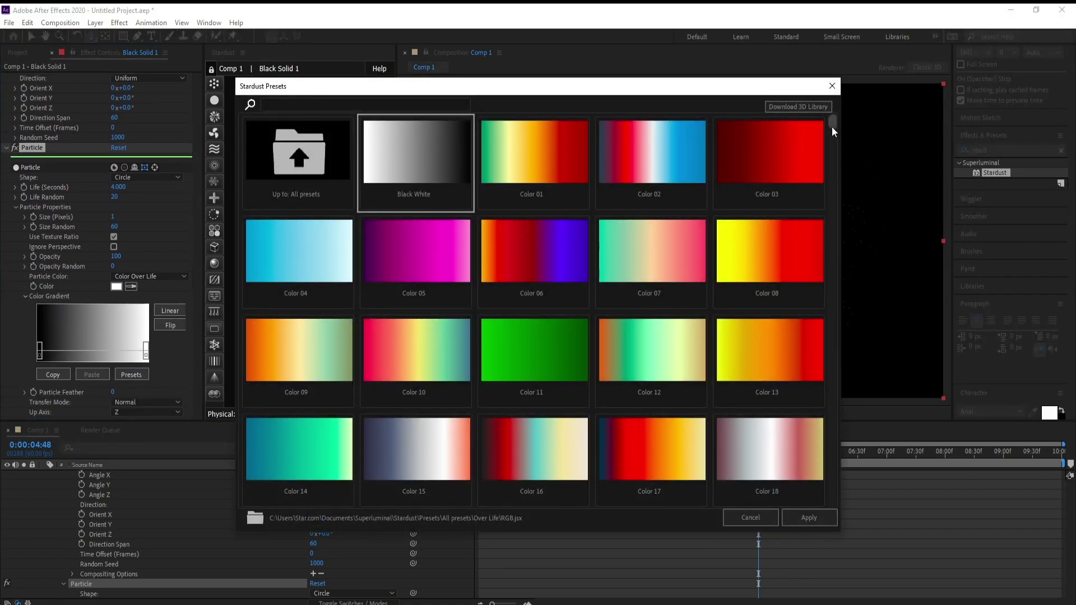
{"action": "left_click_drag", "start_coordinate": [832, 128], "coordinate": [839, 454]}
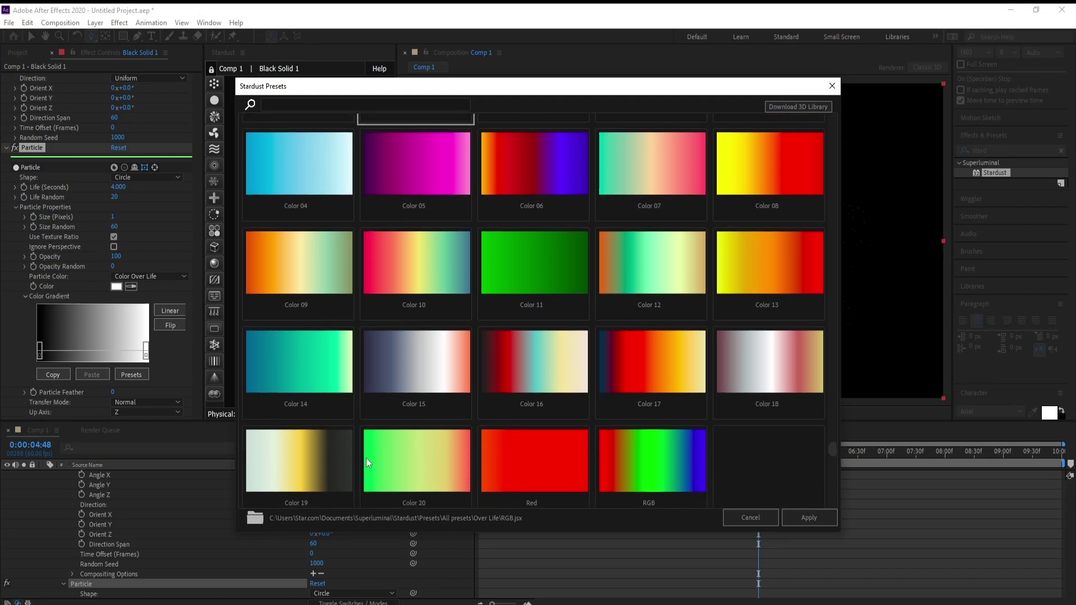
{"action": "left_click", "coordinate": [298, 473]}
- Apply the Color 19 preset and recolour the fourth gradient stop bright yellow
{"action": "left_click", "coordinate": [808, 518]}
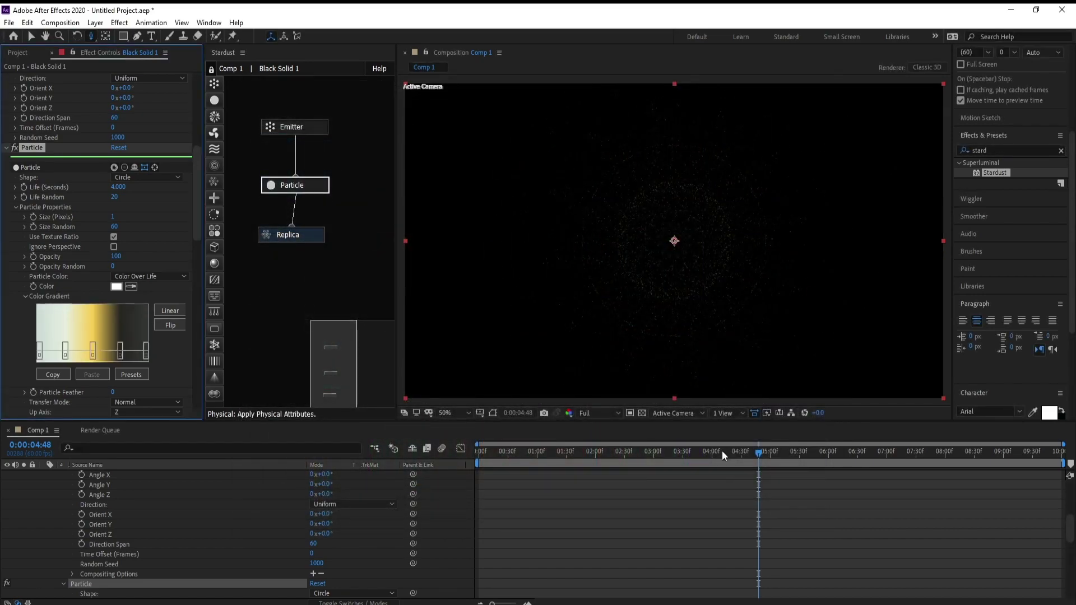
{"action": "left_click_drag", "start_coordinate": [782, 455], "coordinate": [836, 459]}
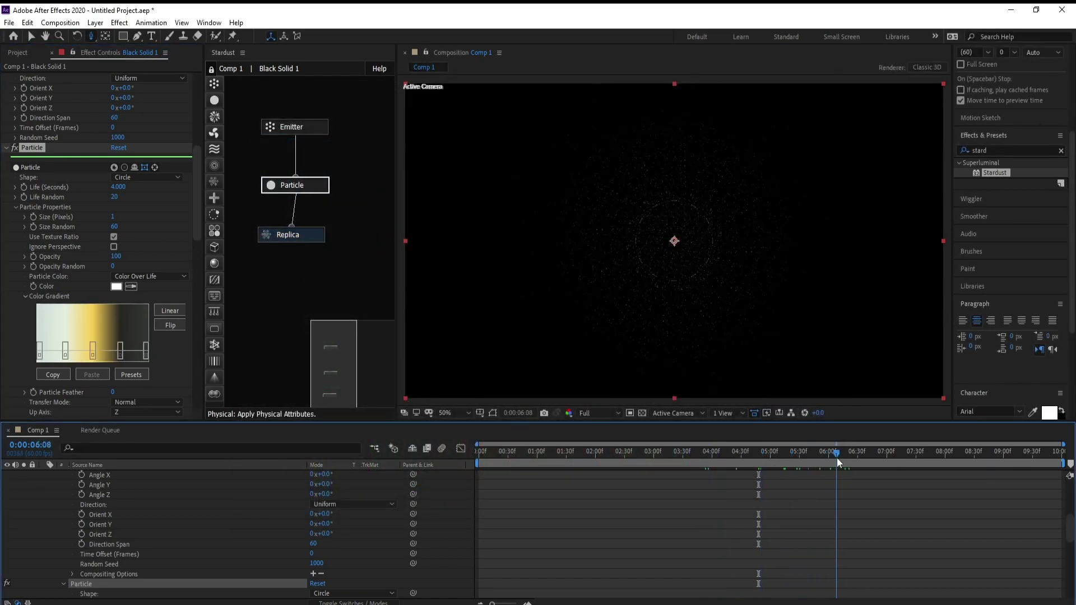
{"action": "double_click", "coordinate": [121, 353]}
{"action": "left_click", "coordinate": [145, 169]}
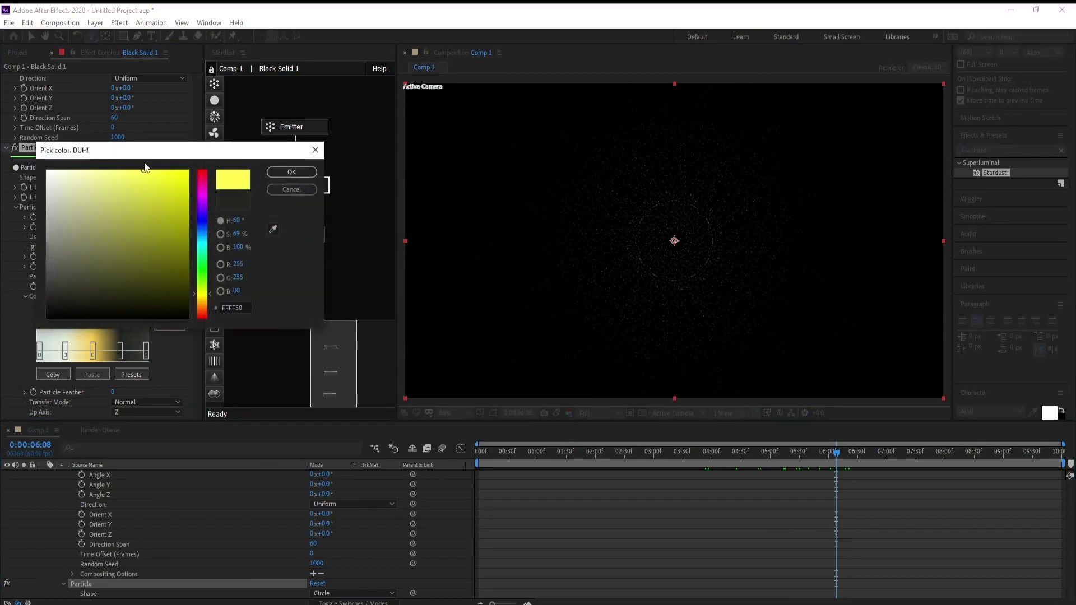
{"action": "left_click", "coordinate": [283, 173]}
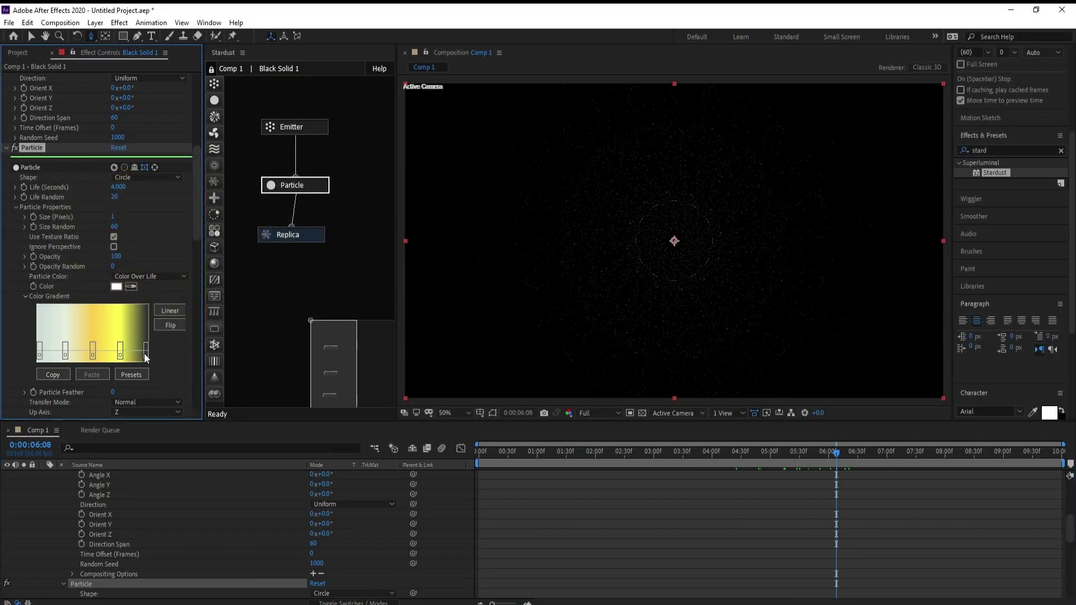
- Recolour another gradient stop to a saturated yellow tone
{"action": "mouse_move", "coordinate": [202, 294]}
{"action": "left_mouse_down"}
{"action": "mouse_move", "coordinate": [203, 305]}
{"action": "mouse_move", "coordinate": [202, 295]}
{"action": "left_mouse_up"}
{"action": "left_click", "coordinate": [188, 170]}
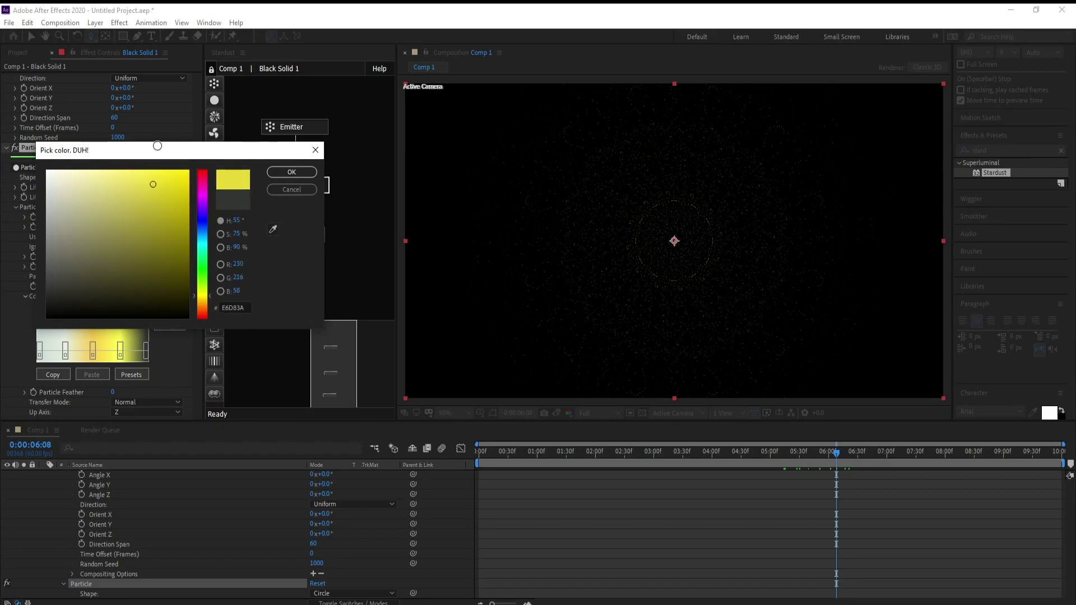
{"action": "left_click", "coordinate": [286, 171]}
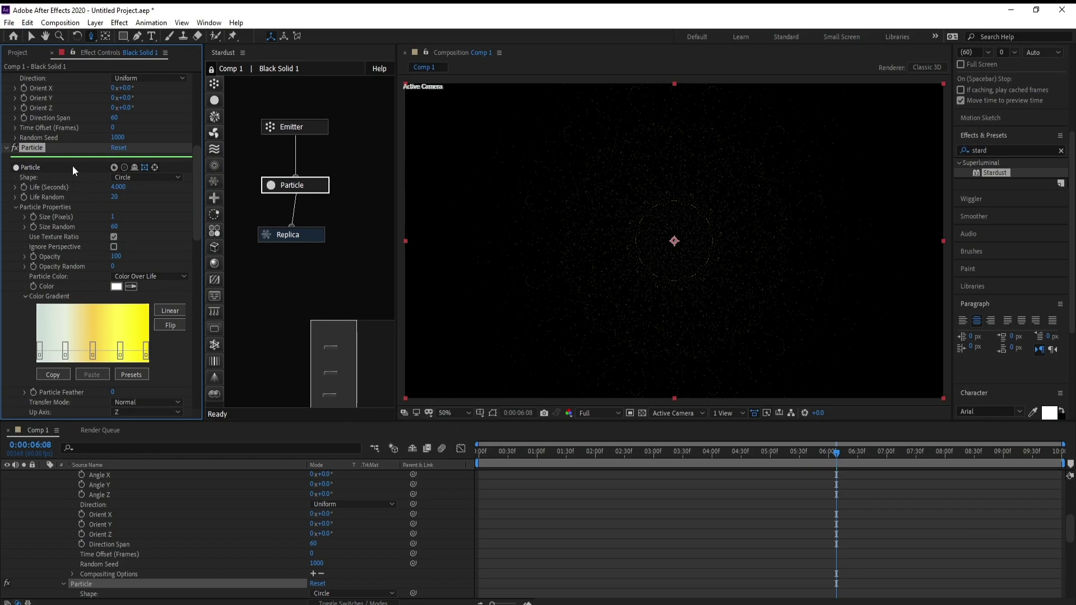
- Apply a Stylize > Glow effect to the particles and duplicate it with Ctrl+D
{"action": "left_click", "coordinate": [120, 23]}
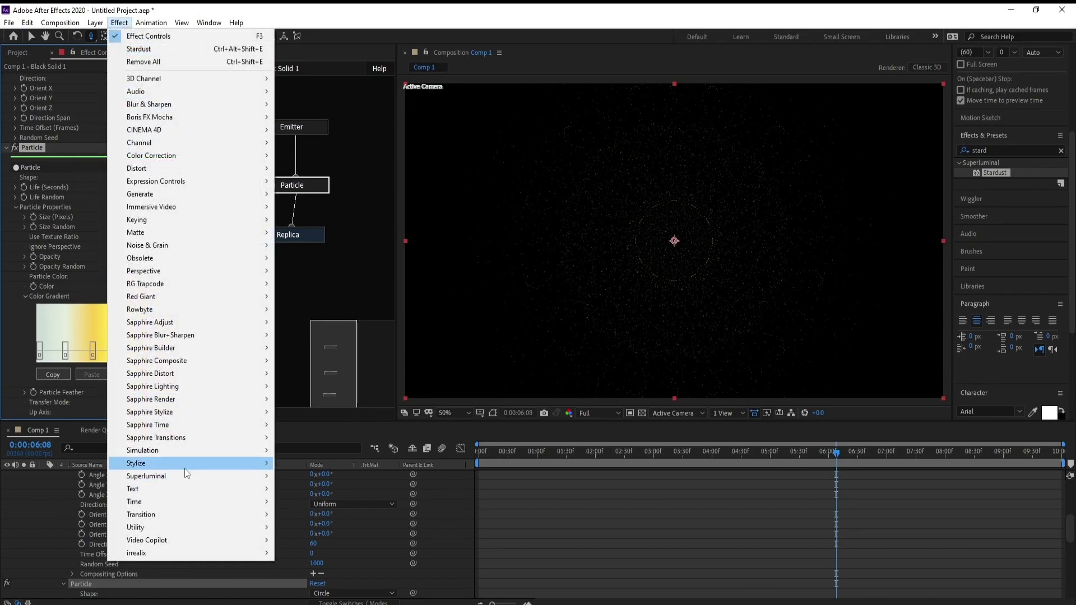
{"action": "mouse_move", "coordinate": [267, 458]}
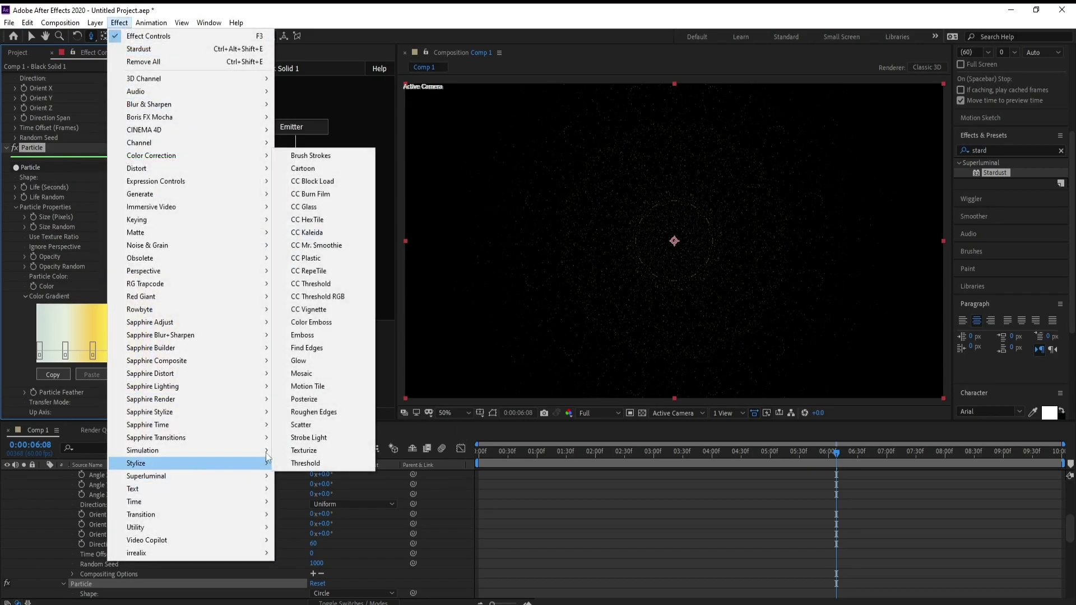
{"action": "left_click", "coordinate": [333, 361]}
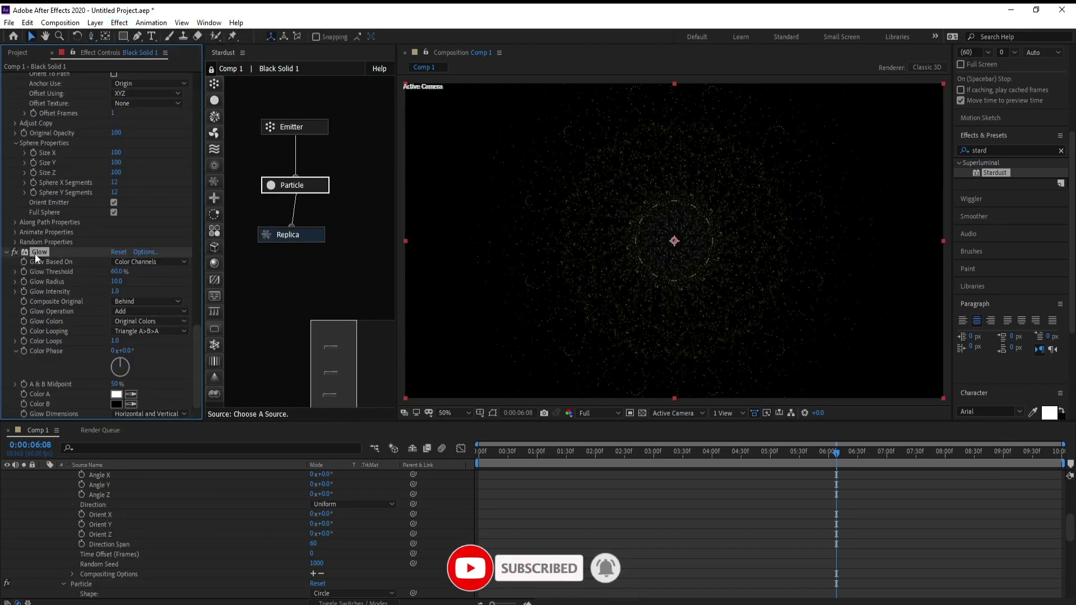
{"action": "key", "text": "ctrl+d"}
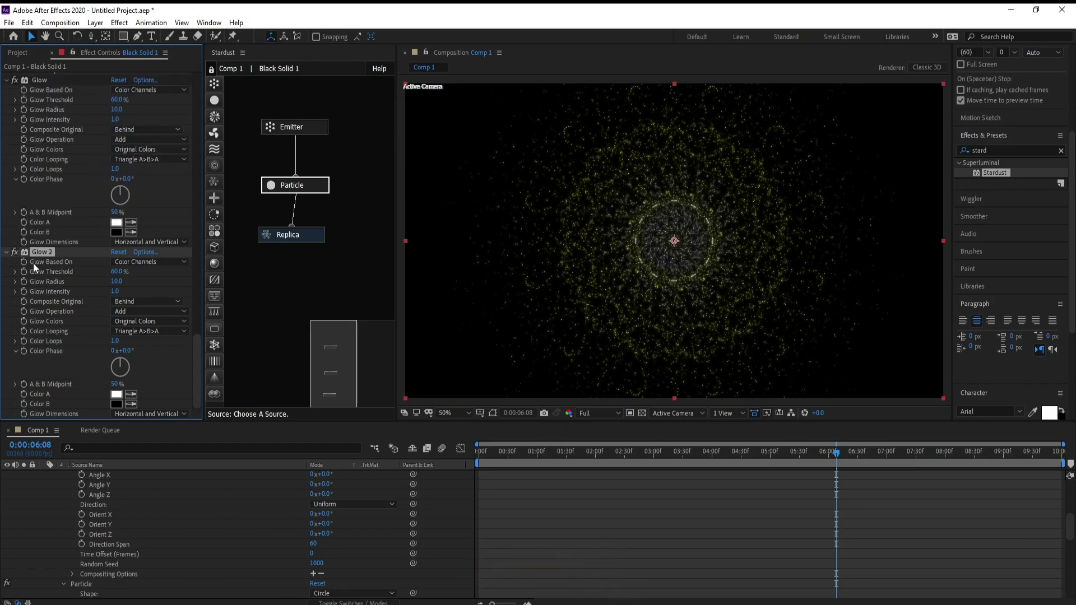
- Set Glow 2 to threshold 80%, radius 60 and intensity 1.1
{"action": "left_click_drag", "start_coordinate": [117, 271], "coordinate": [119, 294]}
{"action": "left_click_drag", "start_coordinate": [129, 293], "coordinate": [110, 293]}
{"action": "left_click_drag", "start_coordinate": [132, 274], "coordinate": [116, 274]}
{"action": "left_click", "coordinate": [117, 272]}
{"action": "type", "text": "9"}
{"action": "left_click_drag", "start_coordinate": [121, 272], "coordinate": [92, 275]}
{"action": "left_click", "coordinate": [119, 283]}
{"action": "type", "text": "60"}
{"action": "key", "text": "Return"}
{"action": "mouse_move", "coordinate": [790, 454]}
{"action": "left_mouse_down"}
{"action": "mouse_move", "coordinate": [681, 456]}
{"action": "mouse_move", "coordinate": [815, 455]}
{"action": "mouse_move", "coordinate": [620, 458]}
{"action": "mouse_move", "coordinate": [777, 455]}
{"action": "left_mouse_up"}
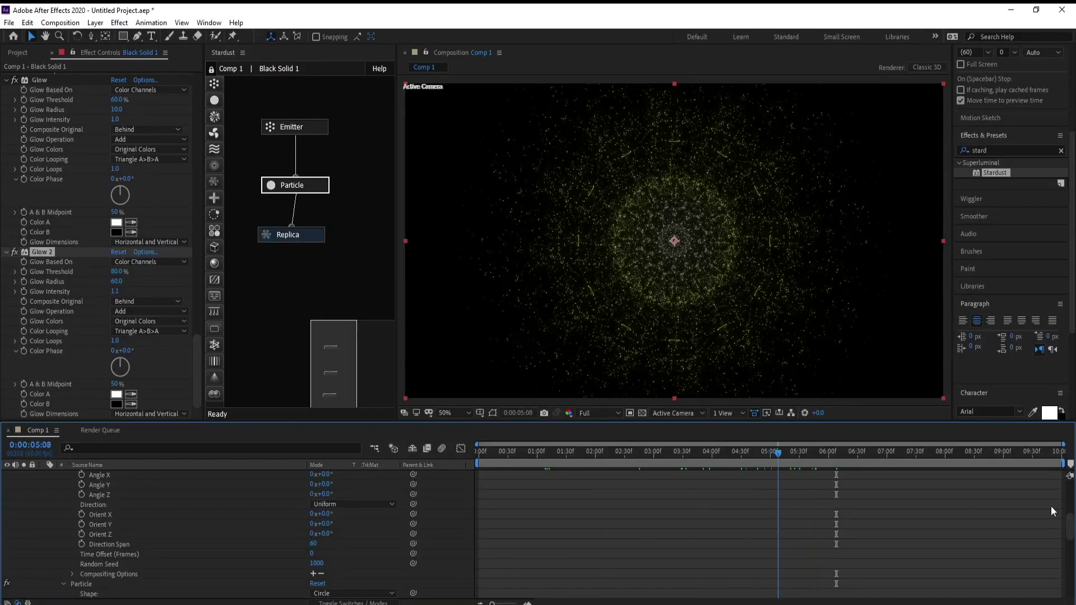
- Collapse the solid's effect properties and apply Color Correction > Curves
{"action": "scroll", "coordinate": [1050, 506], "scroll_direction": "up", "scroll_amount": 8}
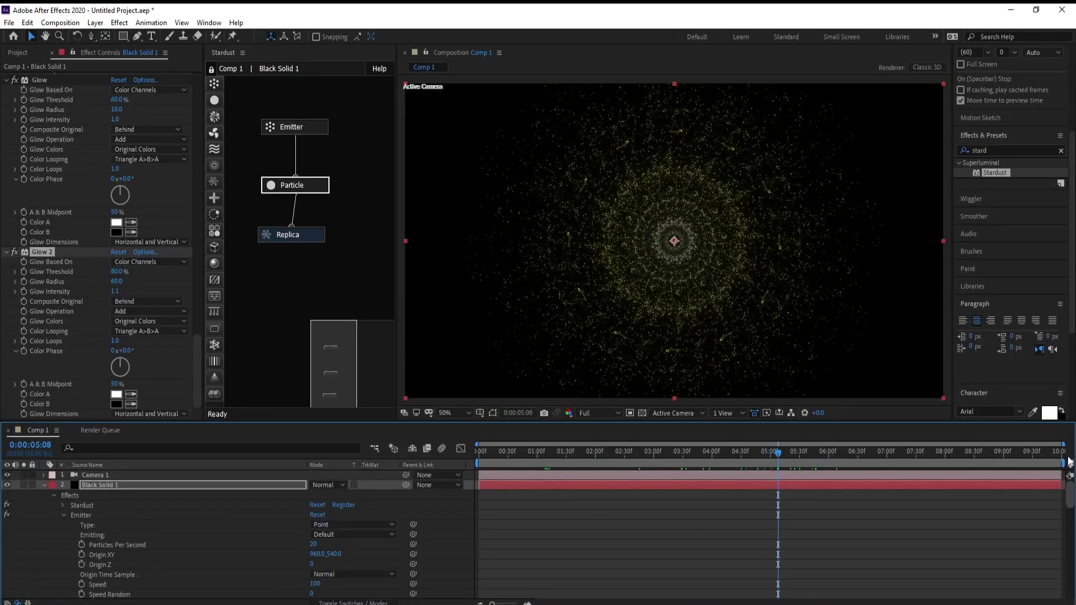
{"action": "left_click", "coordinate": [45, 486]}
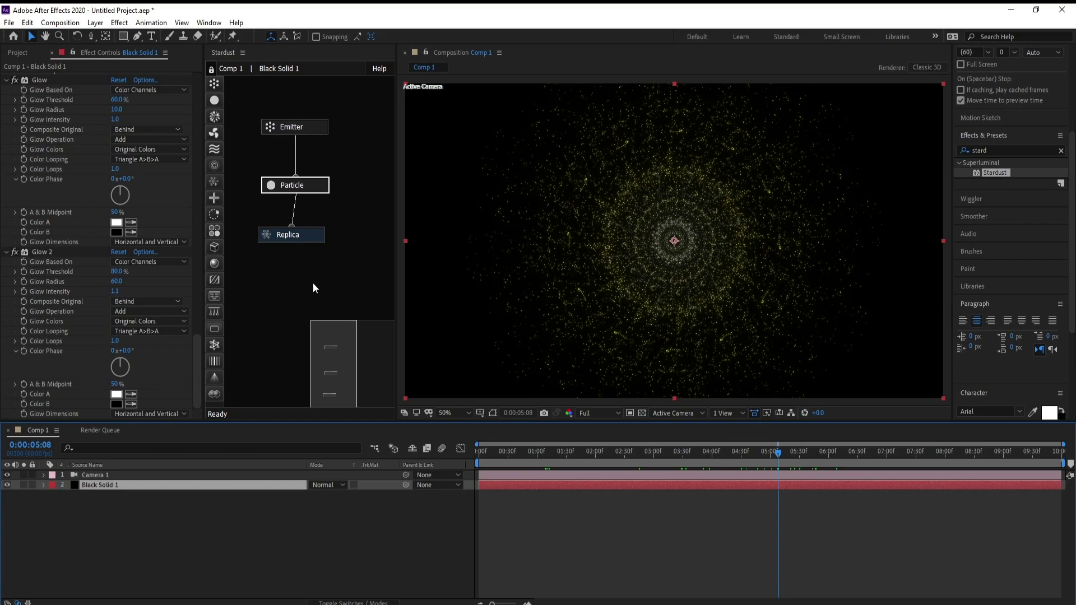
{"action": "left_click", "coordinate": [120, 23]}
{"action": "mouse_move", "coordinate": [187, 157]}
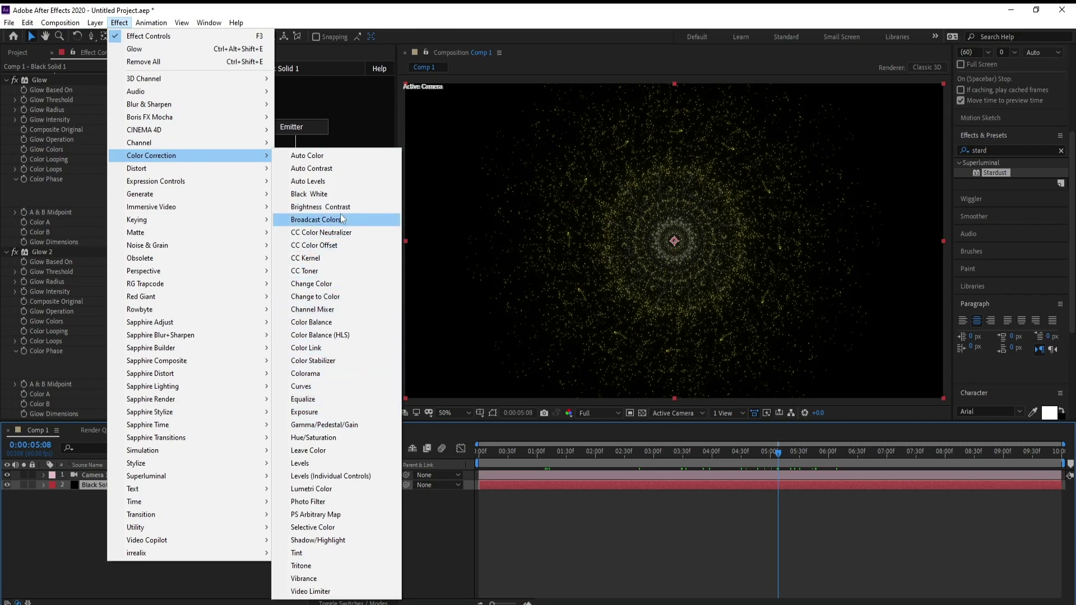
{"action": "left_click", "coordinate": [335, 386]}
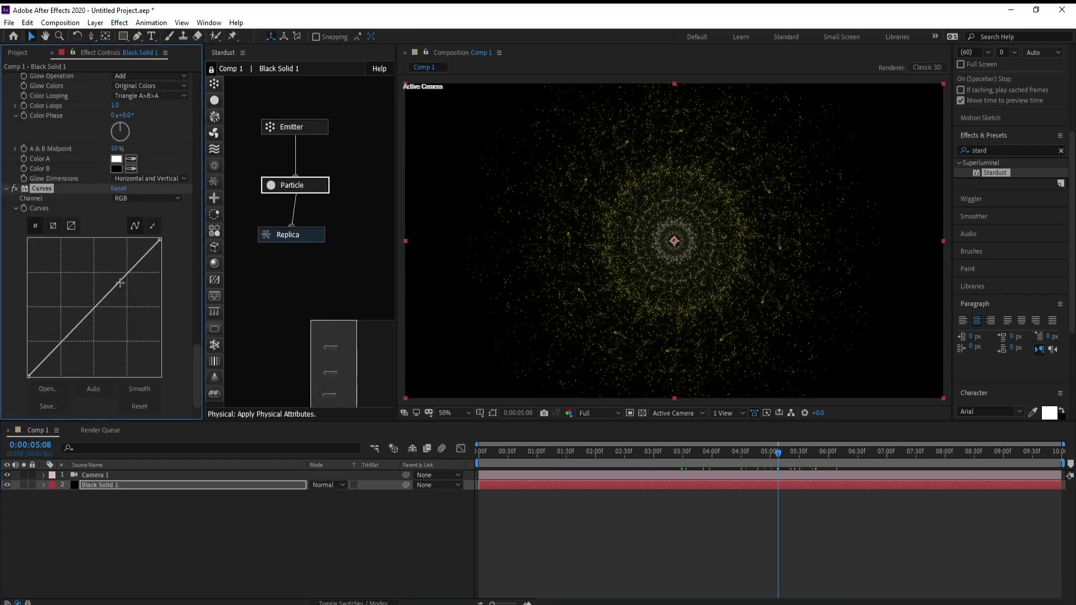
- Bend the RGB curve into an S-shape and raise the Alpha channel curve
{"action": "mouse_move", "coordinate": [119, 283]}
{"action": "left_mouse_down"}
{"action": "mouse_move", "coordinate": [112, 270]}
{"action": "mouse_move", "coordinate": [98, 276]}
{"action": "mouse_move", "coordinate": [112, 270]}
{"action": "left_mouse_up"}
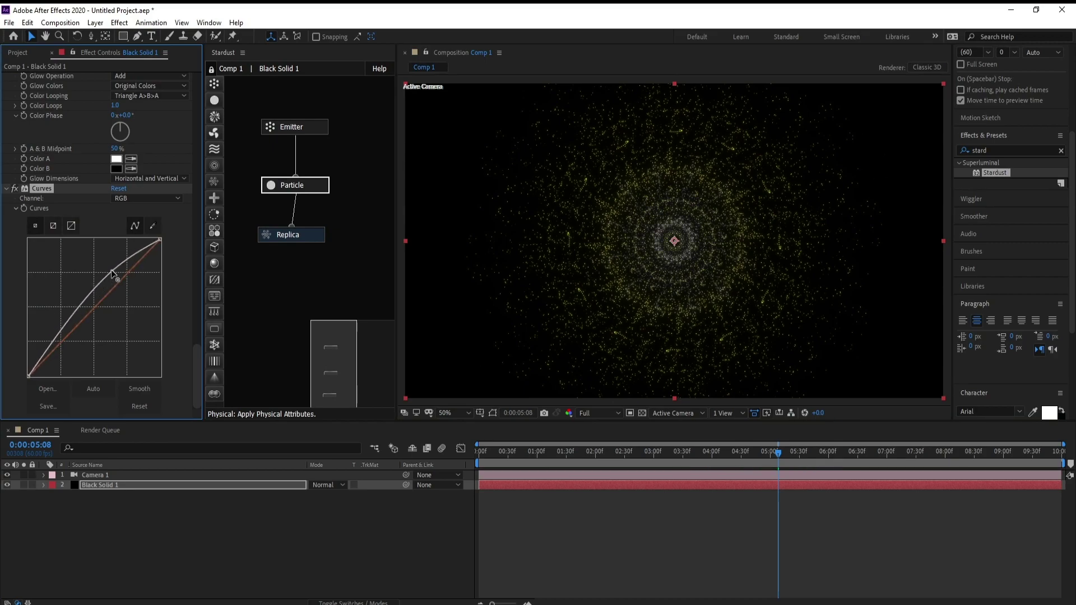
{"action": "left_click_drag", "start_coordinate": [77, 310], "coordinate": [80, 328]}
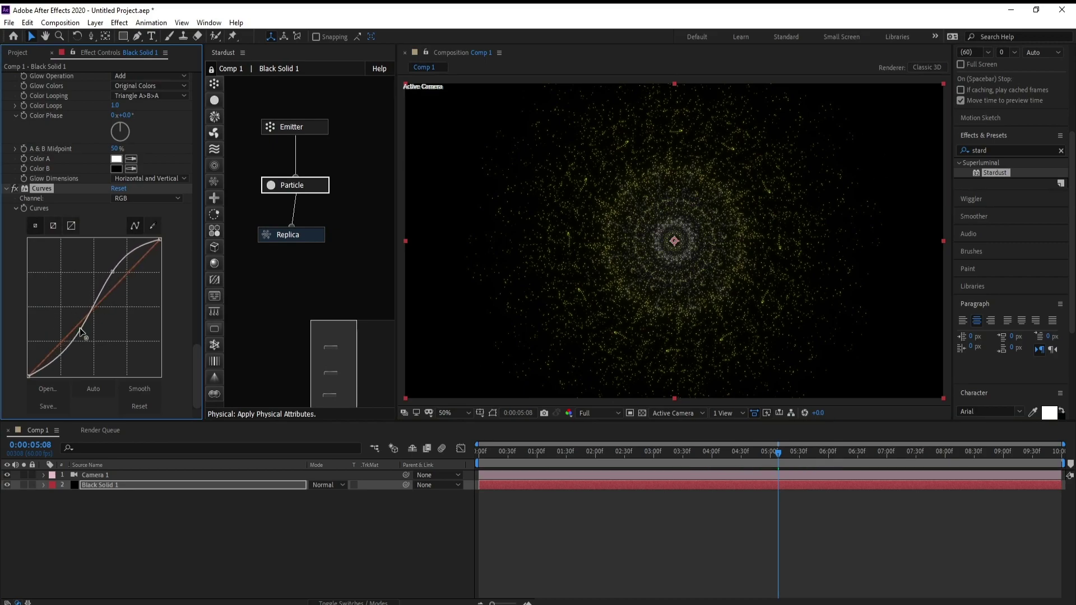
{"action": "left_click", "coordinate": [147, 199]}
{"action": "left_click", "coordinate": [157, 266]}
{"action": "left_click_drag", "start_coordinate": [117, 285], "coordinate": [107, 279]}
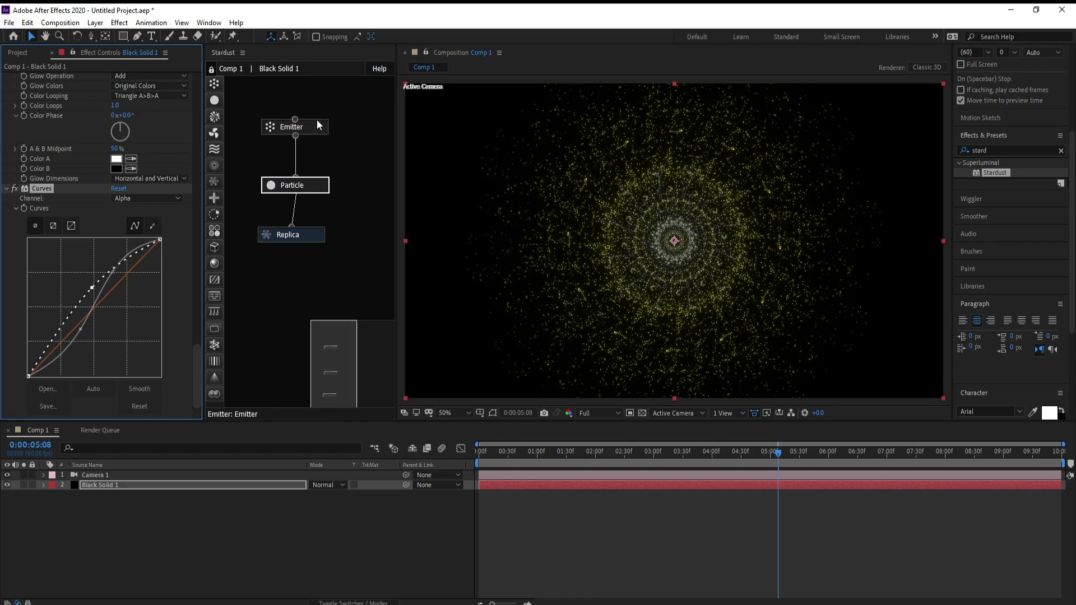
- Marquee-select the Emitter and Particle nodes and duplicate them with Ctrl+D
{"action": "left_click", "coordinate": [367, 101]}
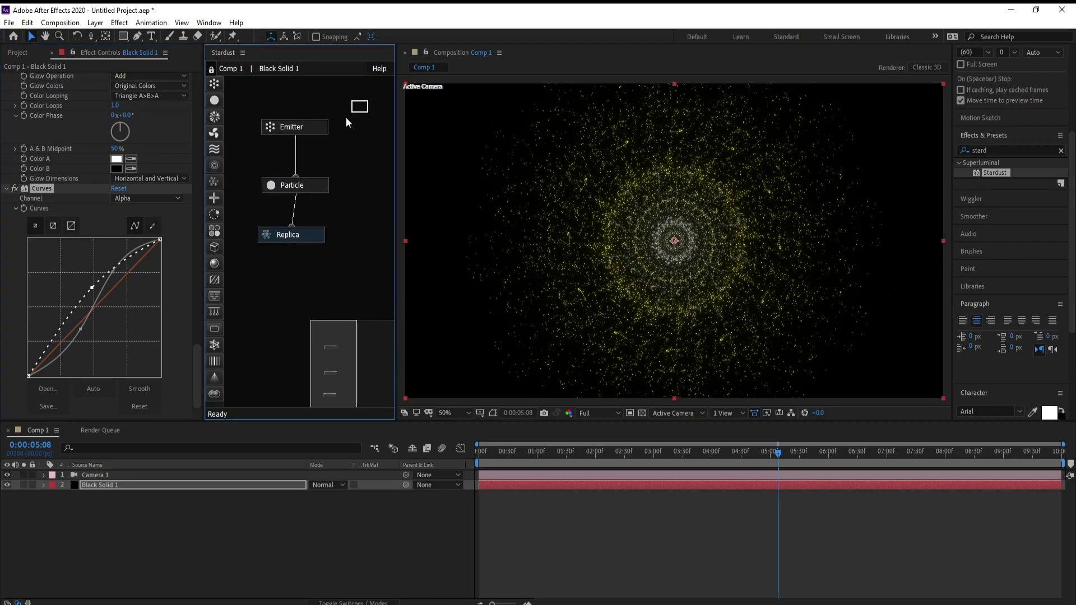
{"action": "left_click_drag", "start_coordinate": [346, 123], "coordinate": [303, 206]}
{"action": "key", "text": "ctrl+d"}
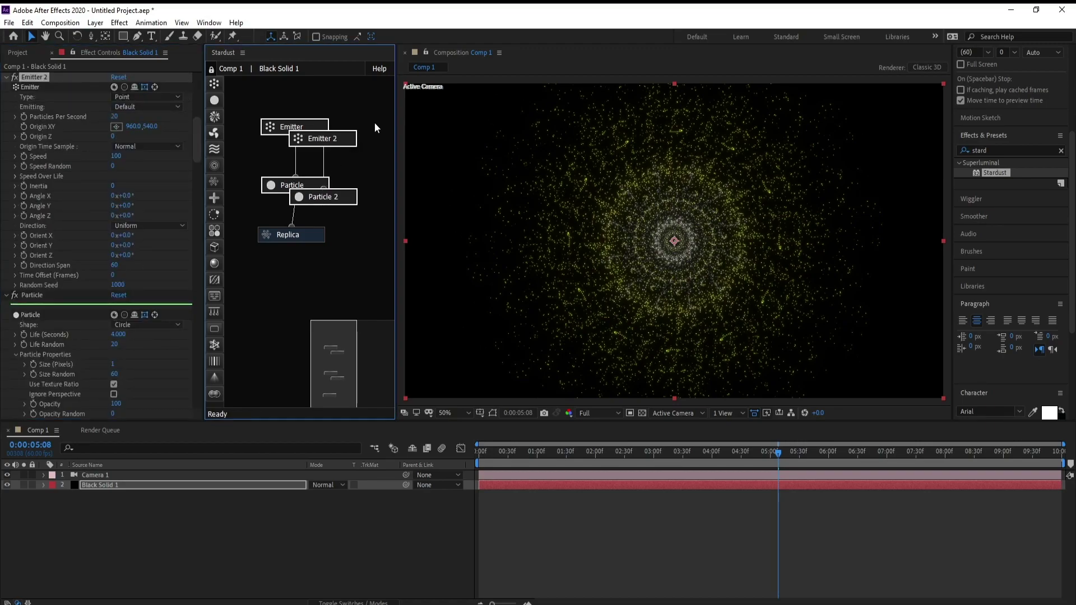
- Select Emitter 2 and change its emitter Type to Box
{"action": "left_click_drag", "start_coordinate": [375, 122], "coordinate": [378, 206]}
{"action": "left_click", "coordinate": [365, 143]}
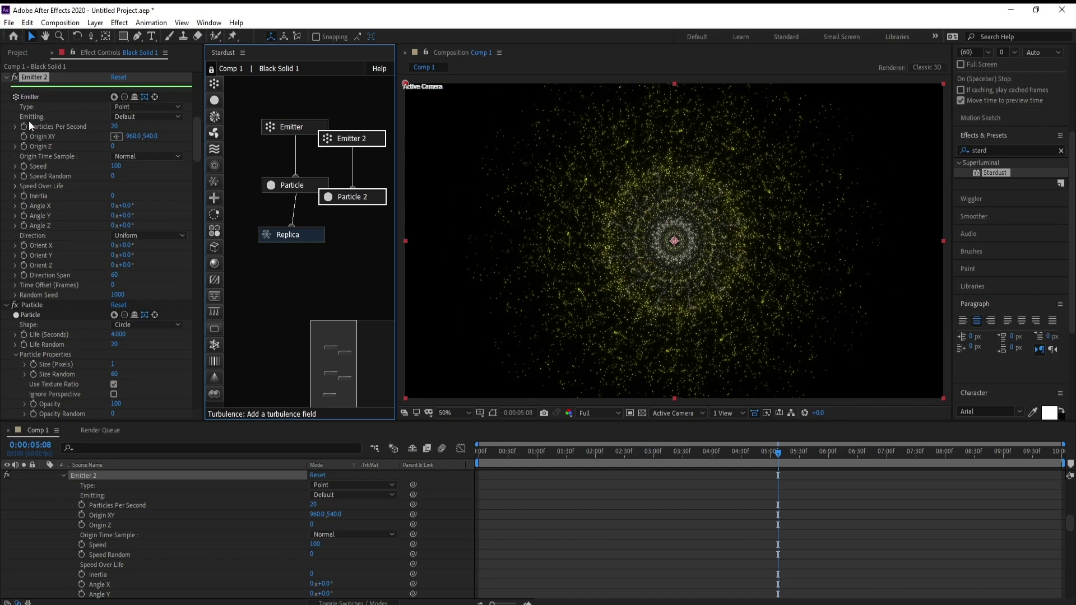
{"action": "left_click", "coordinate": [140, 107]}
{"action": "left_click", "coordinate": [146, 132]}
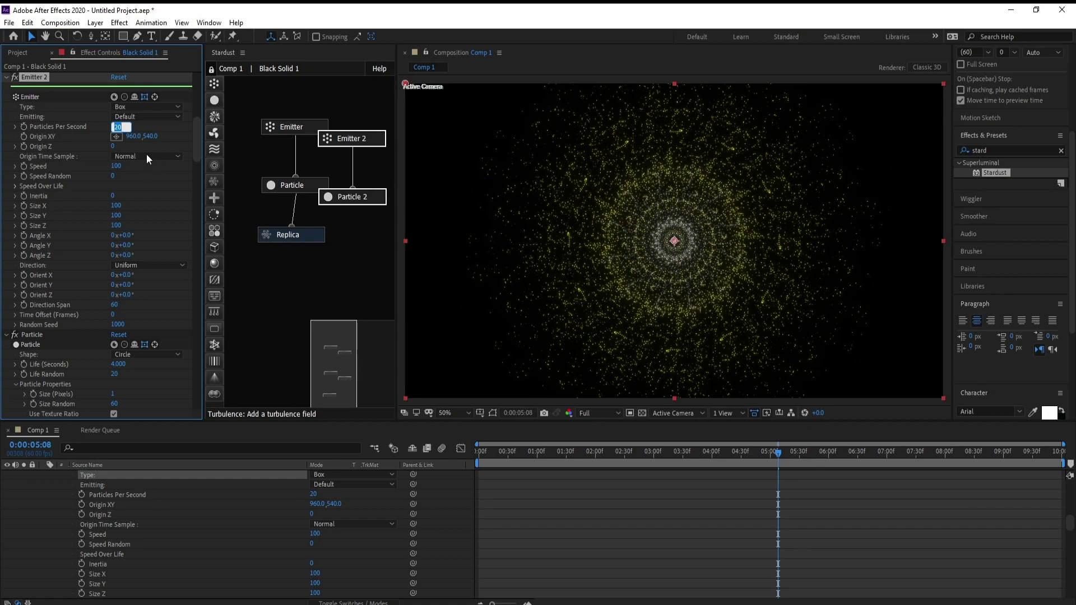
- Set Emitter 2 to 1000 particles per second and speed 10
{"action": "type", "text": "1000"}
{"action": "key", "text": "Return"}
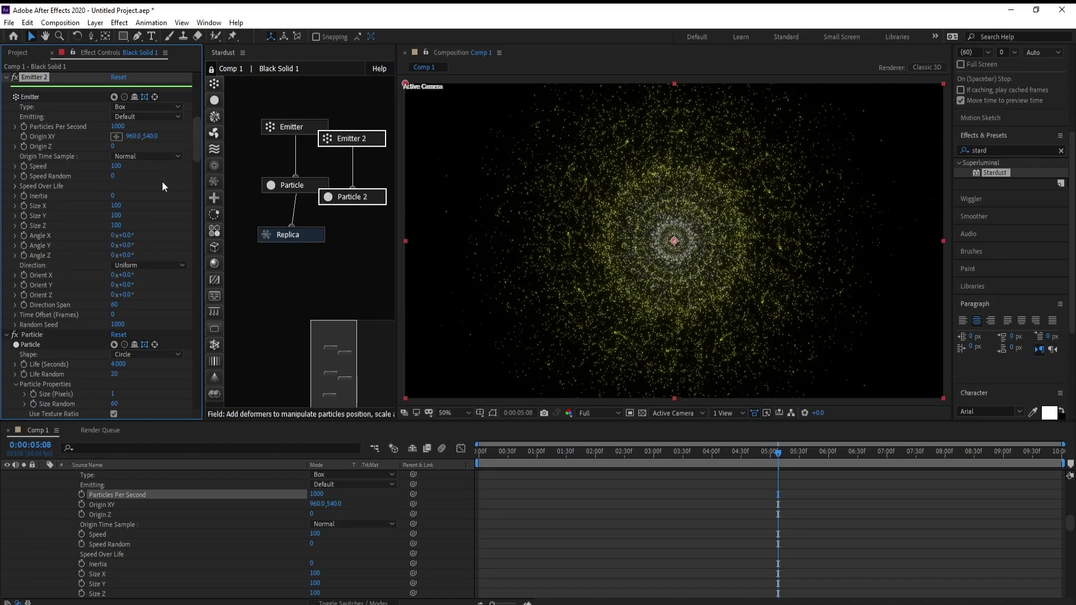
{"action": "left_click", "coordinate": [115, 167]}
{"action": "type", "text": "10"}
{"action": "key", "text": "Return"}
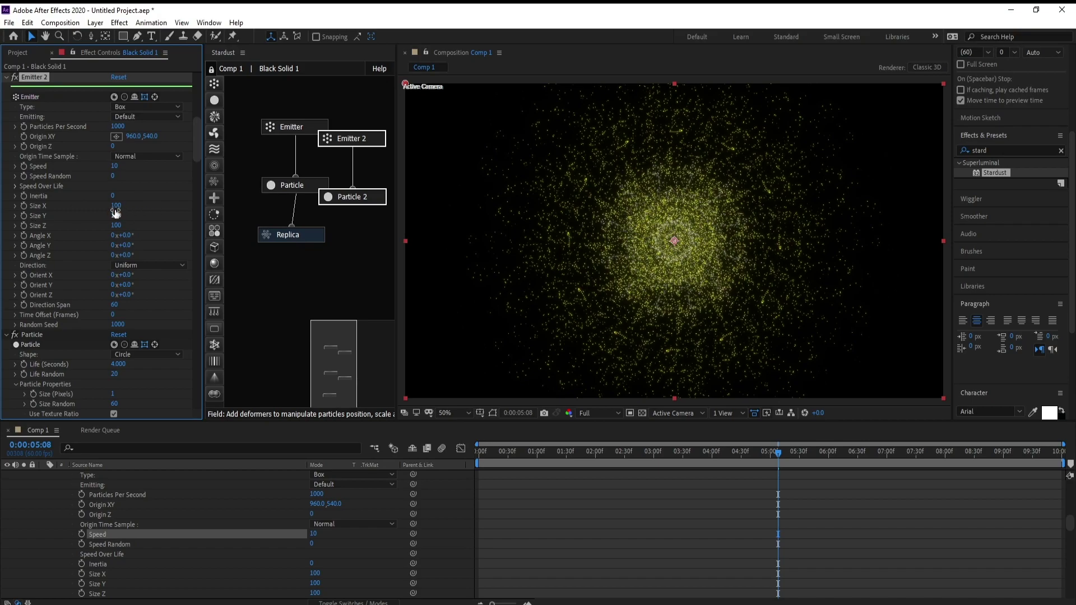
- Resize the box emitter to Size Z 0 and Size X 700
{"action": "mouse_move", "coordinate": [116, 212]}
{"action": "left_mouse_down"}
{"action": "mouse_move", "coordinate": [158, 210]}
{"action": "mouse_move", "coordinate": [120, 218]}
{"action": "mouse_move", "coordinate": [130, 223]}
{"action": "left_mouse_up"}
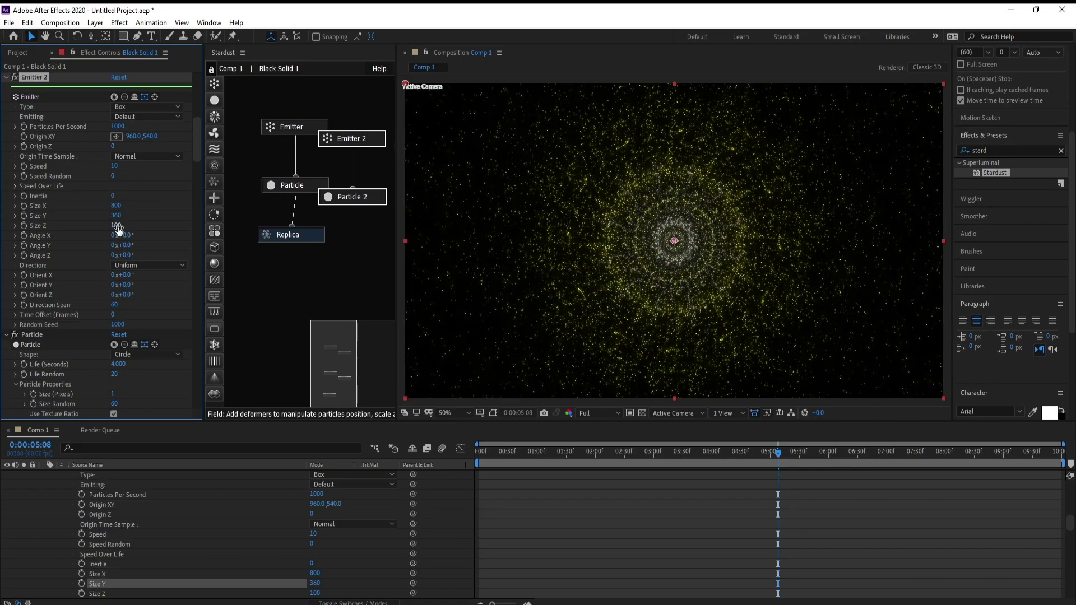
{"action": "left_click", "coordinate": [119, 226]}
{"action": "type", "text": "0"}
{"action": "key", "text": "Return"}
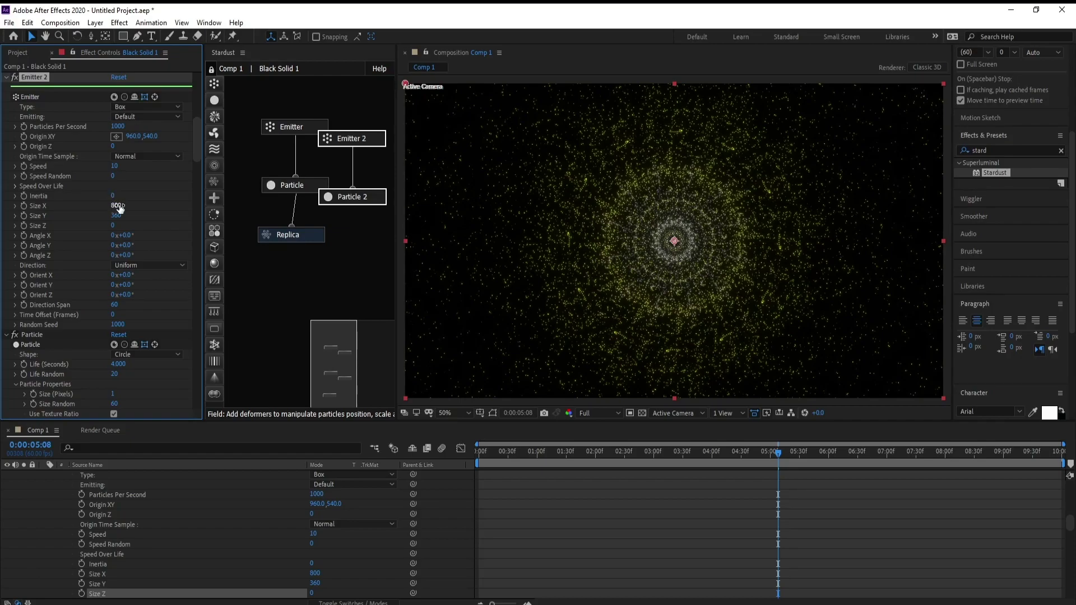
{"action": "left_click", "coordinate": [118, 206]}
{"action": "type", "text": "700"}
{"action": "key", "text": "Return"}
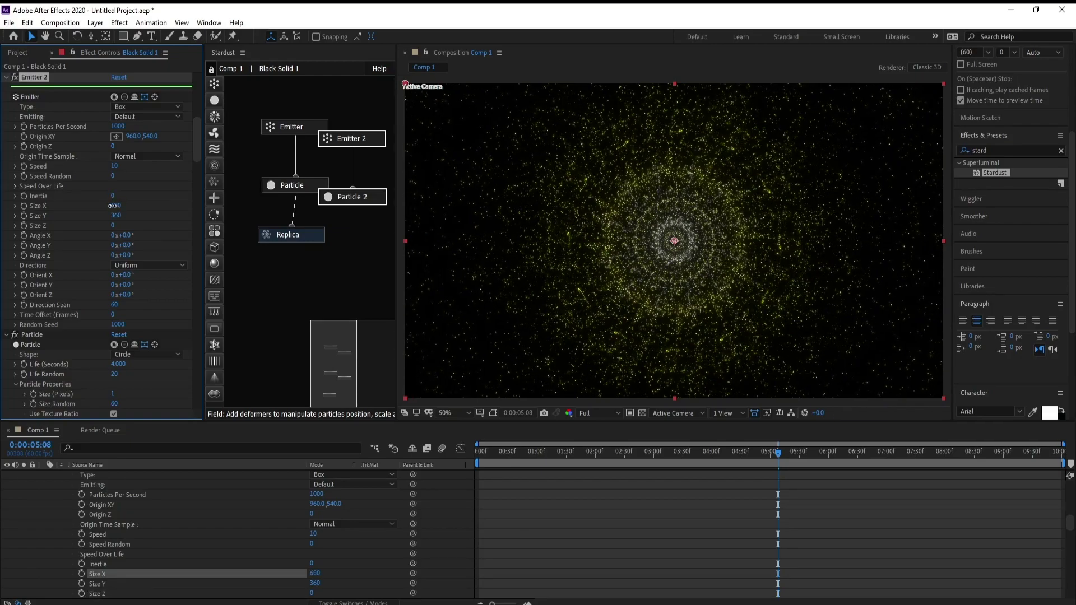
- Lower Emitter 2's particles per second to 500, then 200, and scrub back
{"action": "left_click", "coordinate": [118, 127]}
{"action": "type", "text": "500"}
{"action": "key", "text": "Return"}
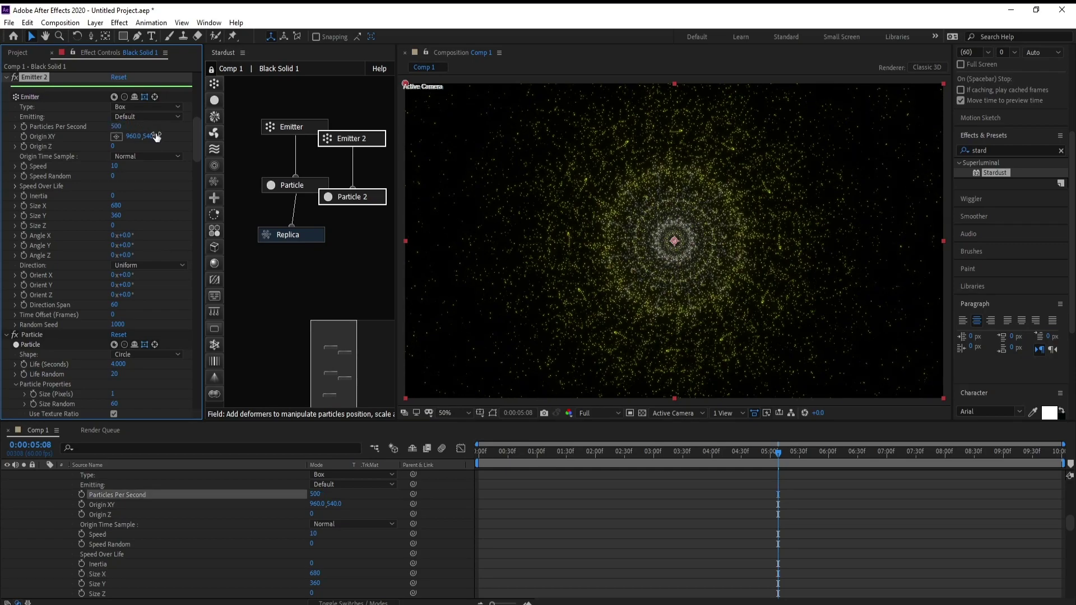
{"action": "left_click", "coordinate": [118, 126]}
{"action": "type", "text": "2"}
{"action": "key", "text": "Return"}
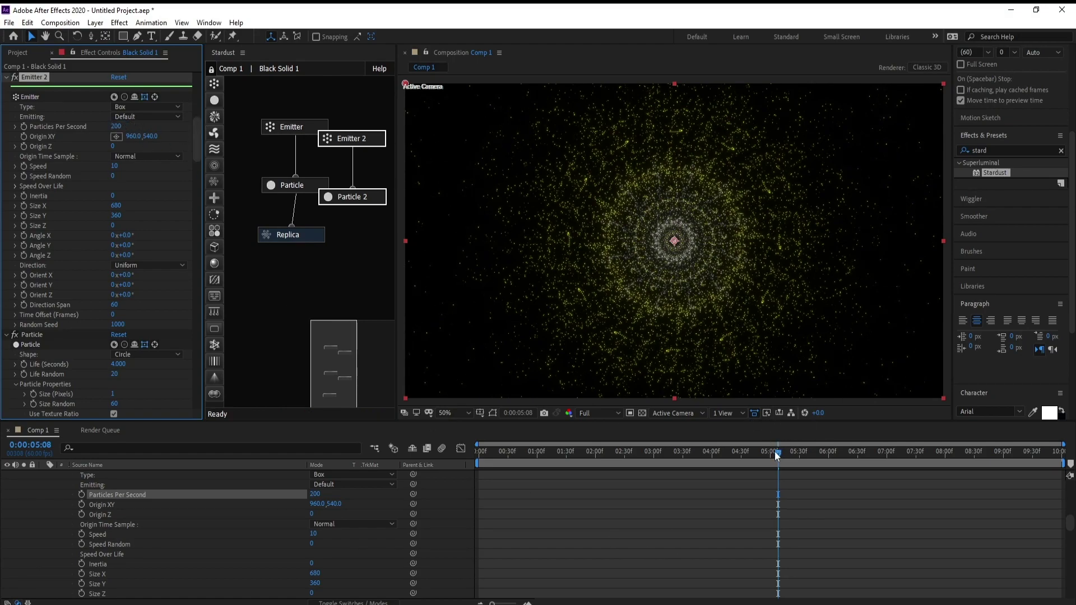
{"action": "left_click_drag", "start_coordinate": [774, 451], "coordinate": [706, 458]}
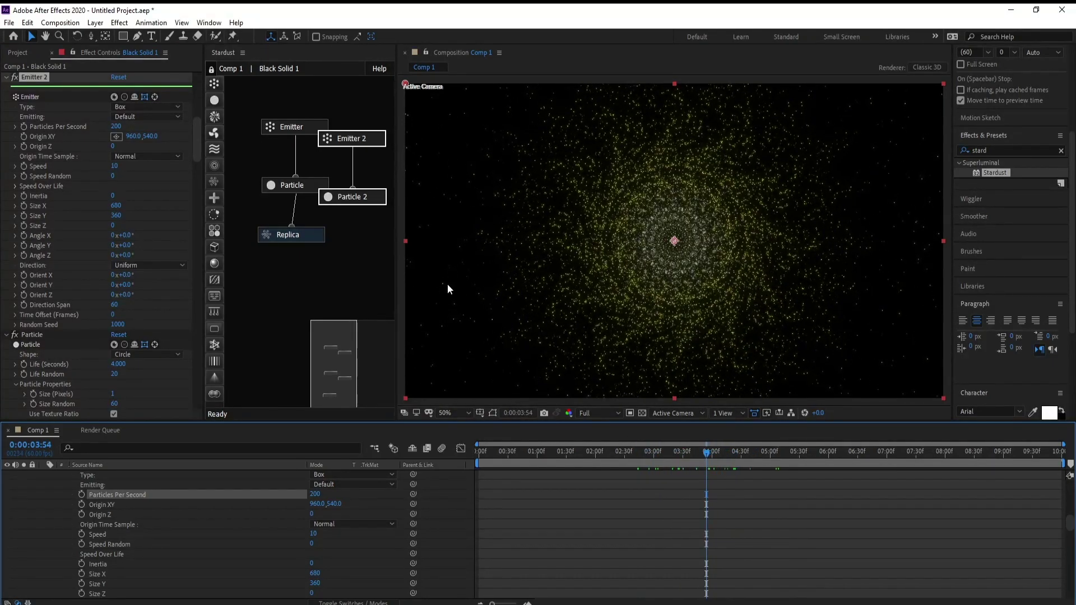
- Set Emitter 2's Speed to 0
{"action": "left_click", "coordinate": [114, 166]}
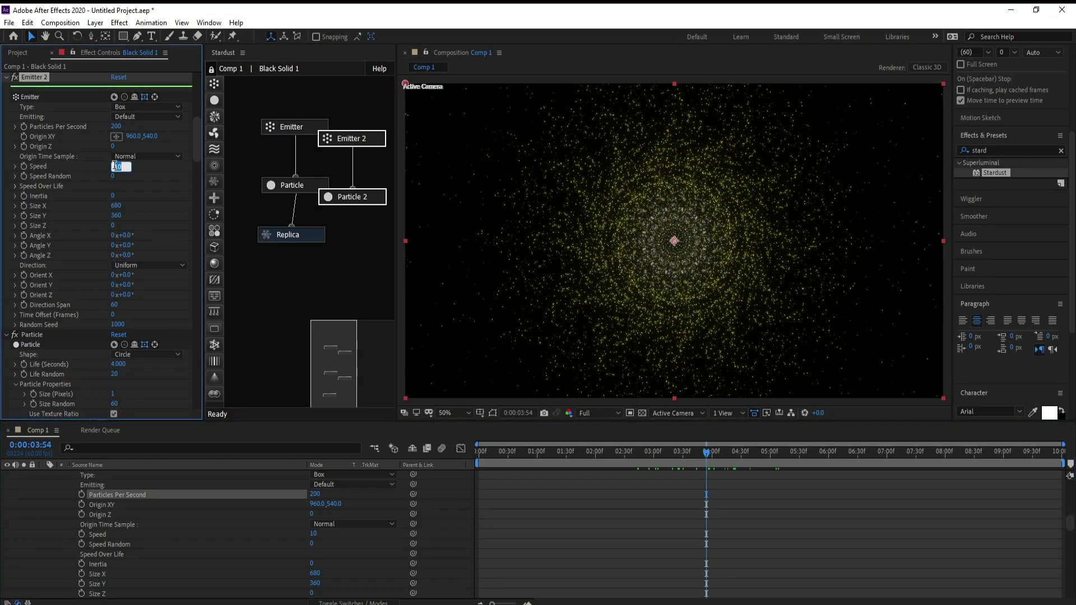
{"action": "type", "text": "0"}
{"action": "key", "text": "Return"}
- Preview the animation from the start with Black Solid 1 collapsed
{"action": "key", "text": "space"}
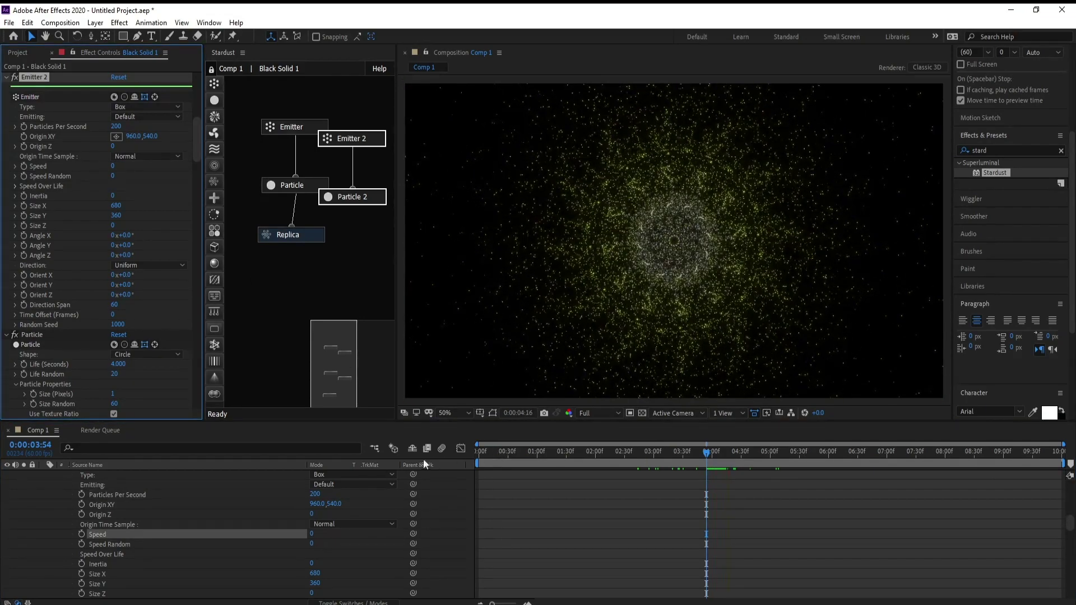
{"action": "key", "text": "space"}
{"action": "key", "text": "Home"}
{"action": "left_click_drag", "start_coordinate": [1071, 524], "coordinate": [1071, 475]}
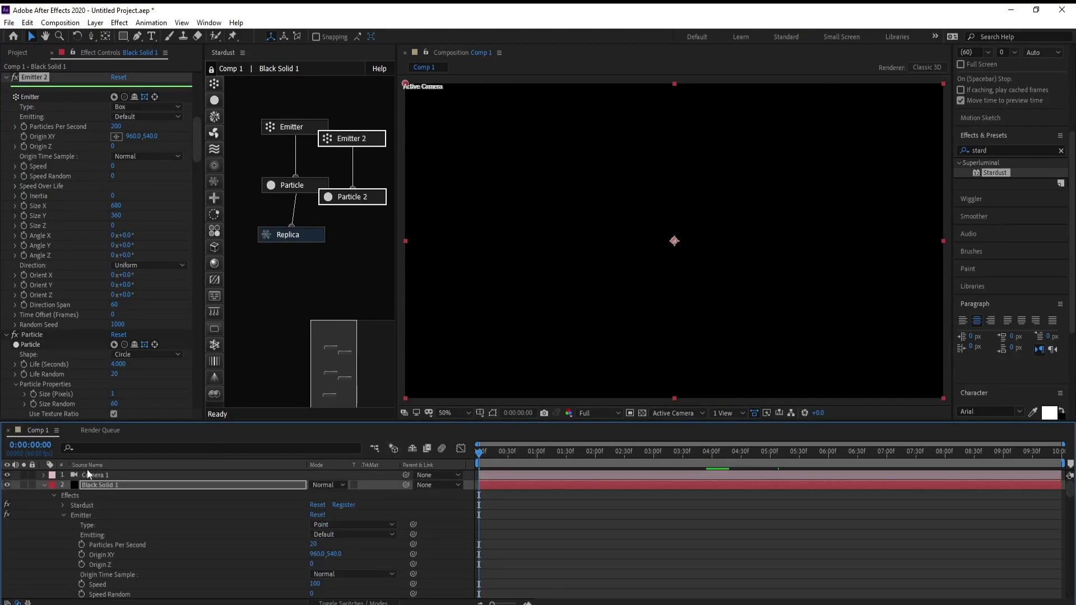
{"action": "left_click", "coordinate": [42, 485]}
{"action": "key", "text": "space"}
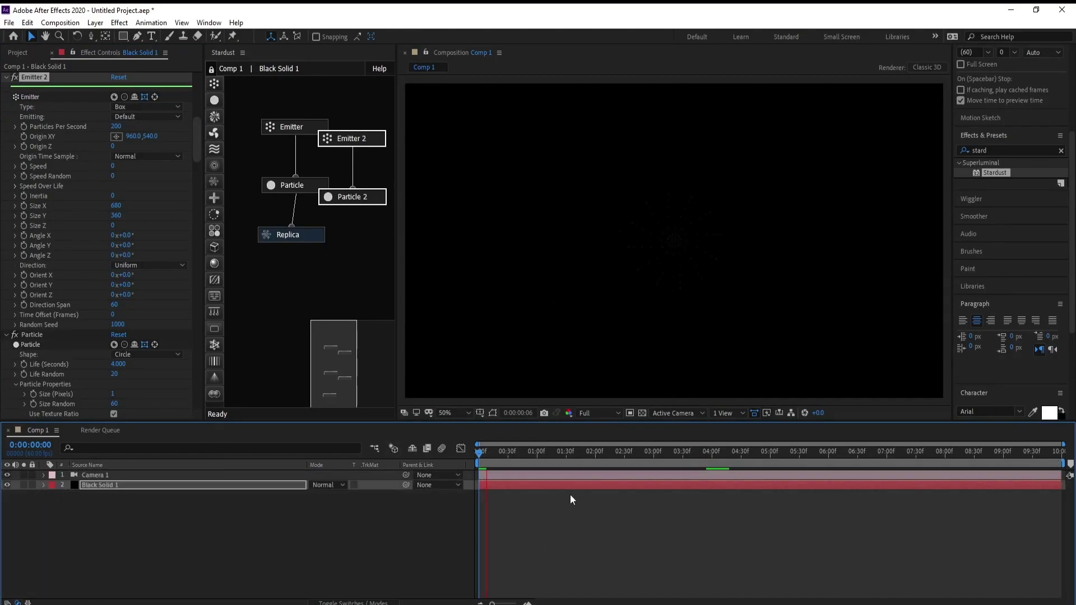
{"action": "left_click", "coordinate": [595, 457]}
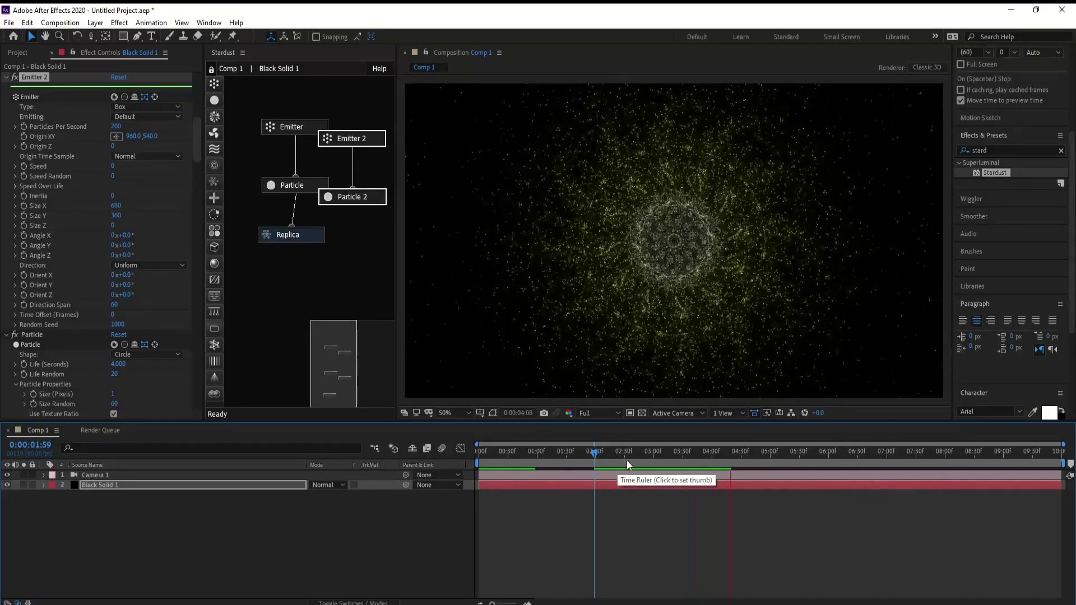
- Stop the preview and deselect all layers
{"action": "left_click", "coordinate": [331, 515]}
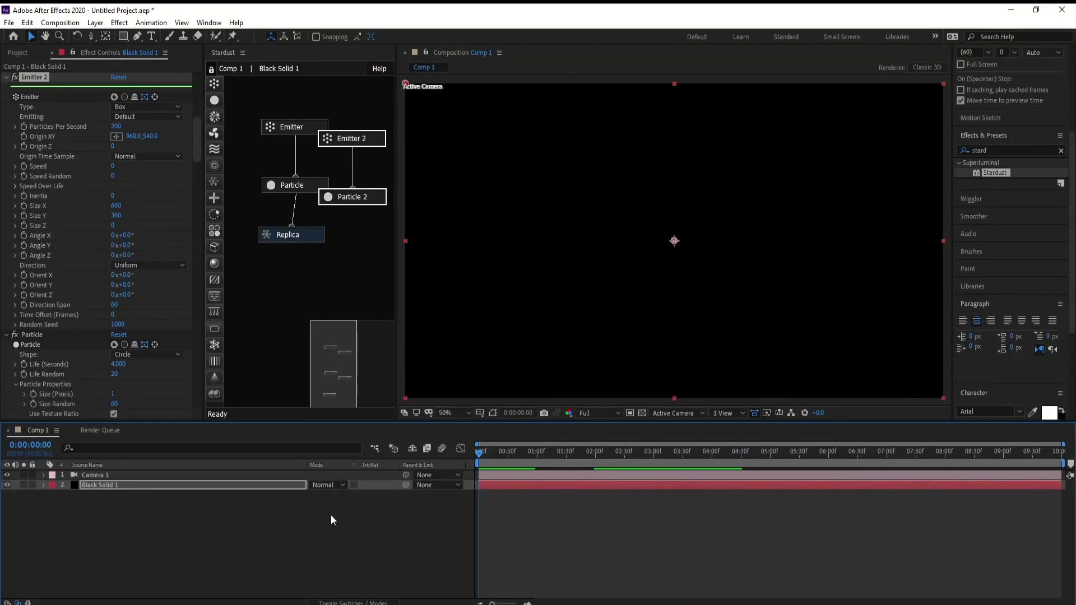
{"action": "left_click", "coordinate": [113, 486]}
{"action": "left_click", "coordinate": [146, 502]}
- Create a new solid layer named BG and go to Effect > Generate
{"action": "left_click", "coordinate": [94, 23]}
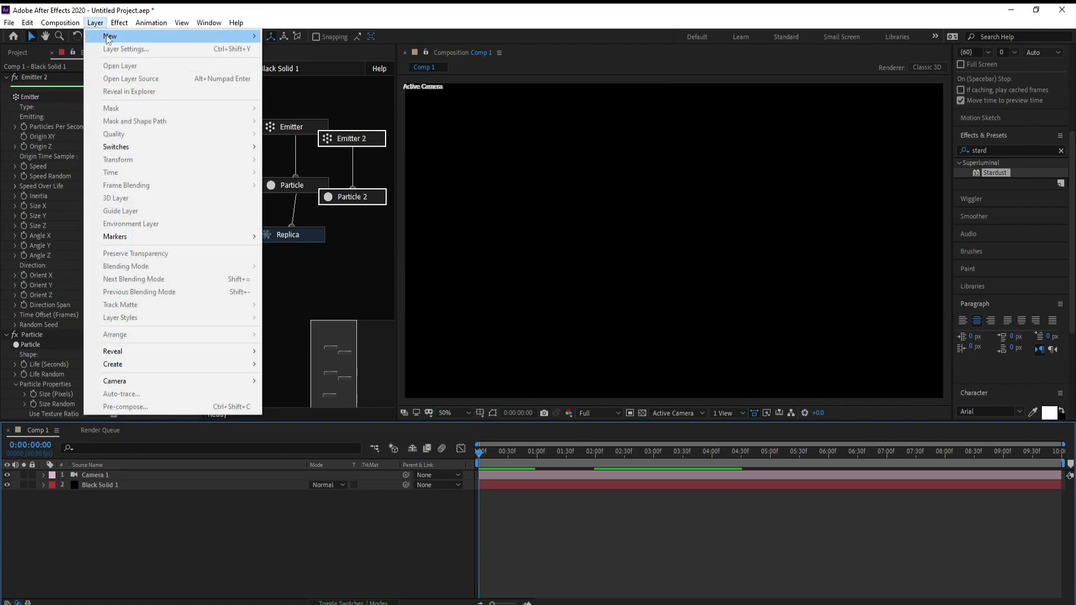
{"action": "mouse_move", "coordinate": [108, 33]}
{"action": "left_click", "coordinate": [354, 45]}
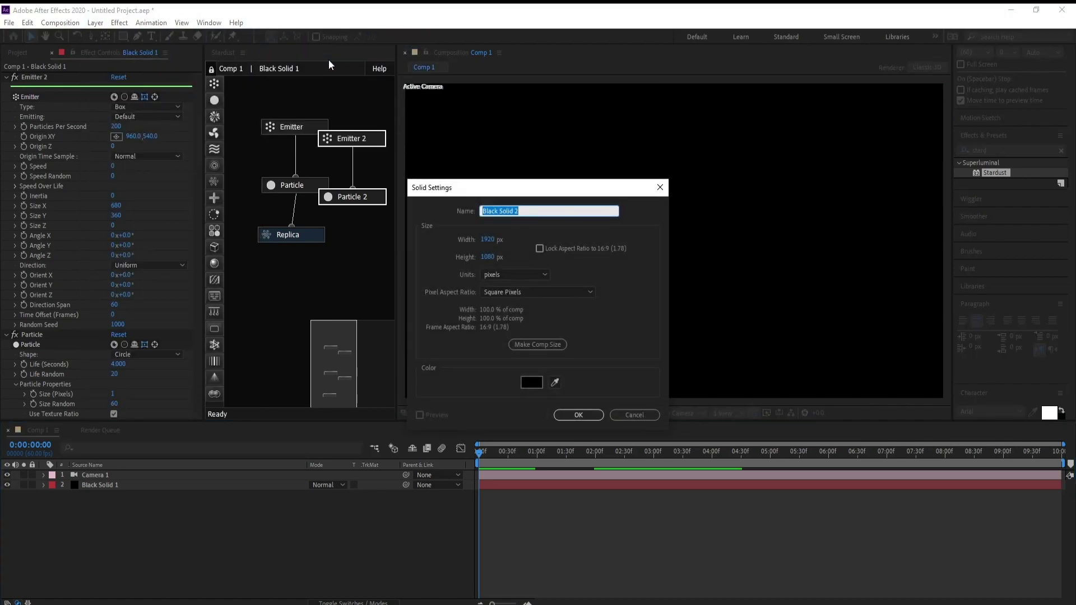
{"action": "type", "text": "BG"}
{"action": "key", "text": "Return"}
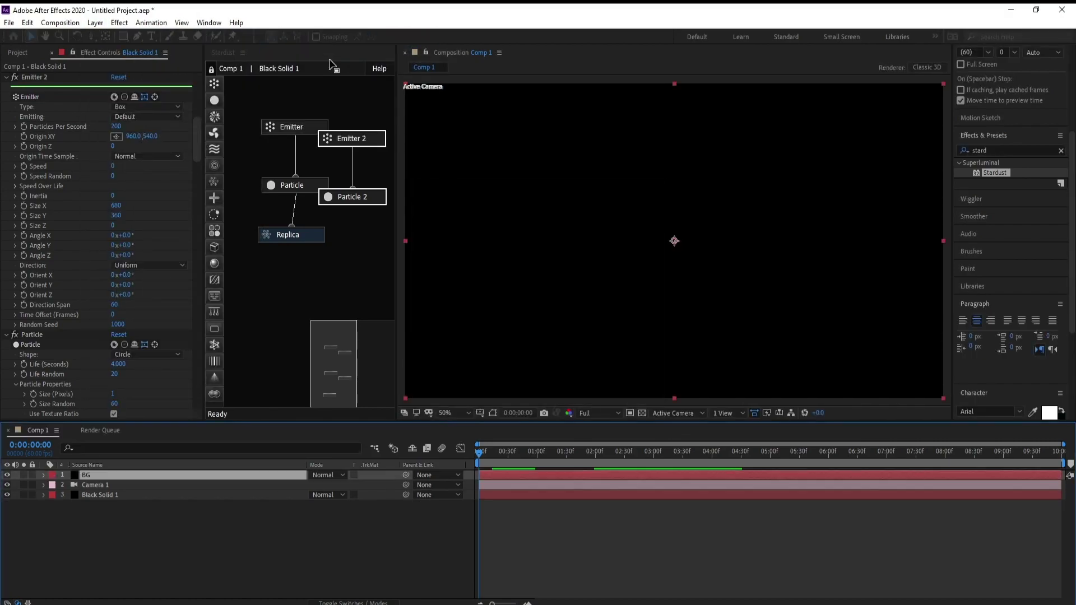
{"action": "left_click", "coordinate": [118, 22]}
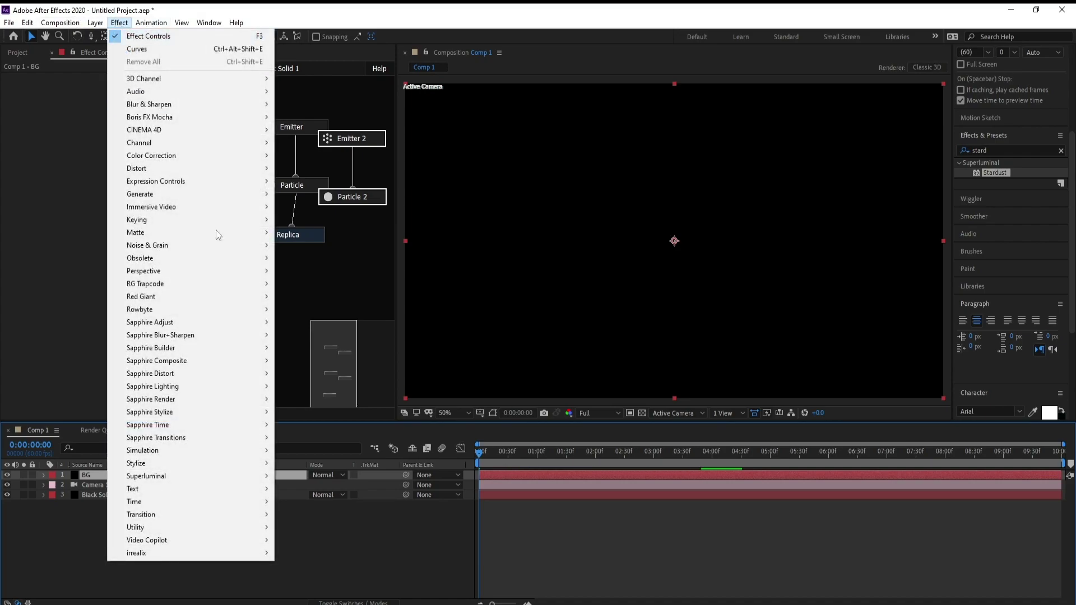
{"action": "mouse_move", "coordinate": [234, 194]}
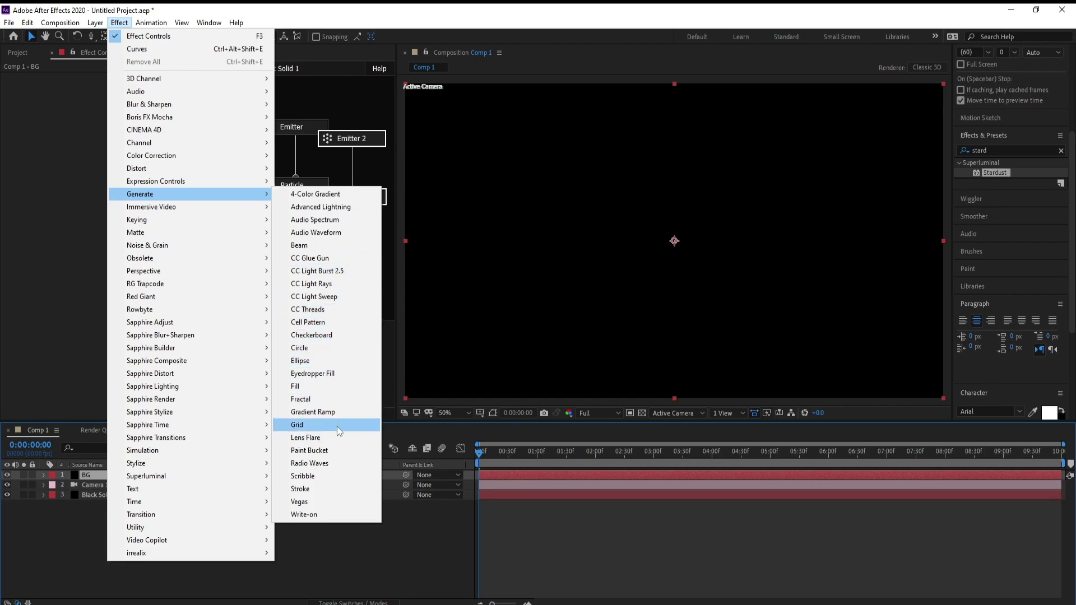
- Apply a radial Gradient Ramp centred in the comp and move BG beneath the particles
{"action": "left_click", "coordinate": [336, 412]}
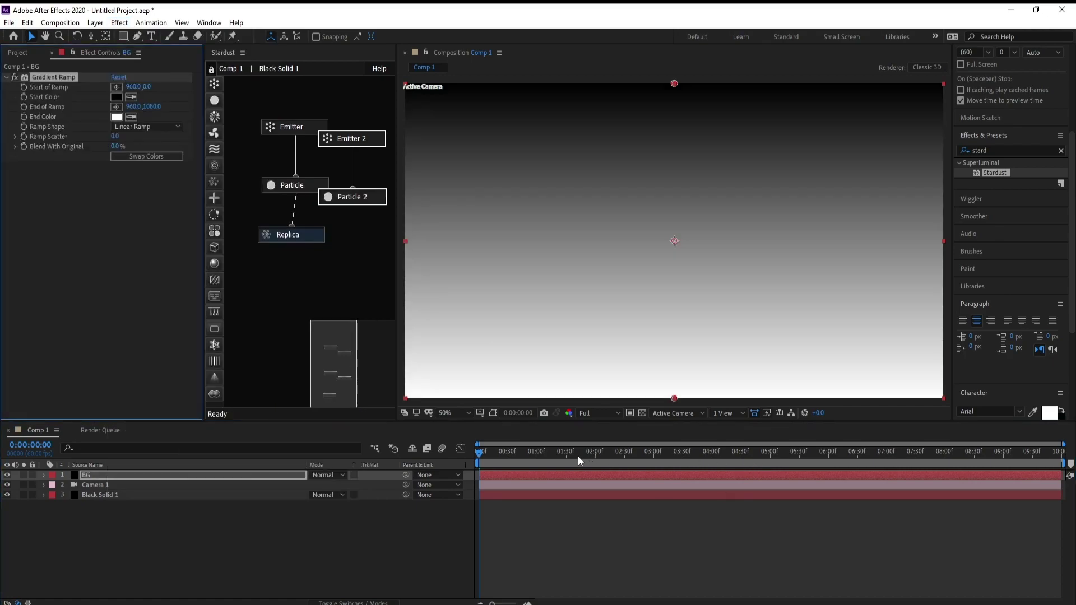
{"action": "left_click", "coordinate": [577, 451]}
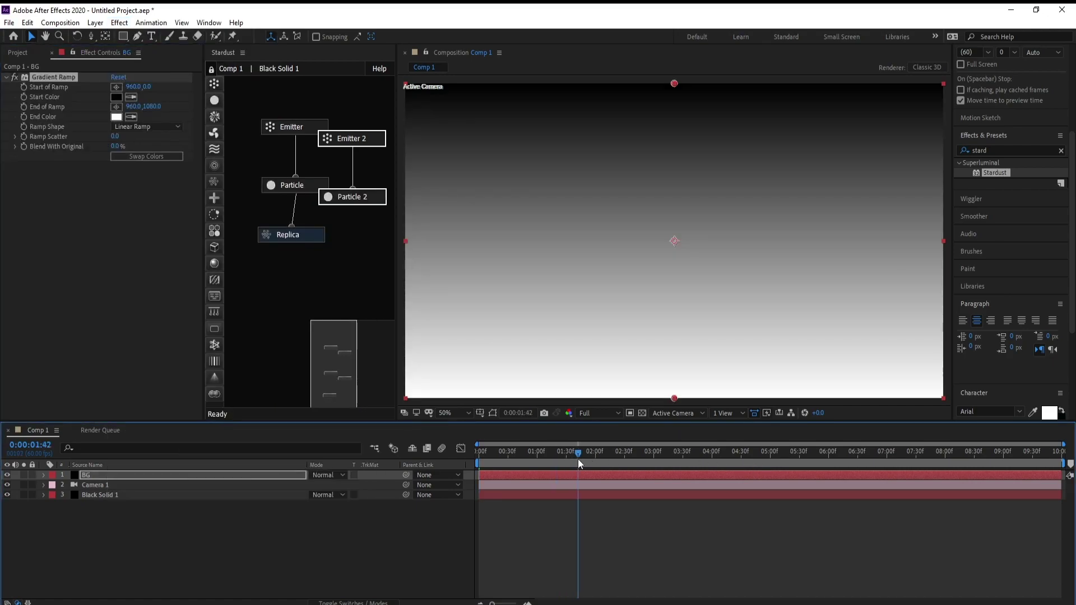
{"action": "left_click", "coordinate": [151, 127]}
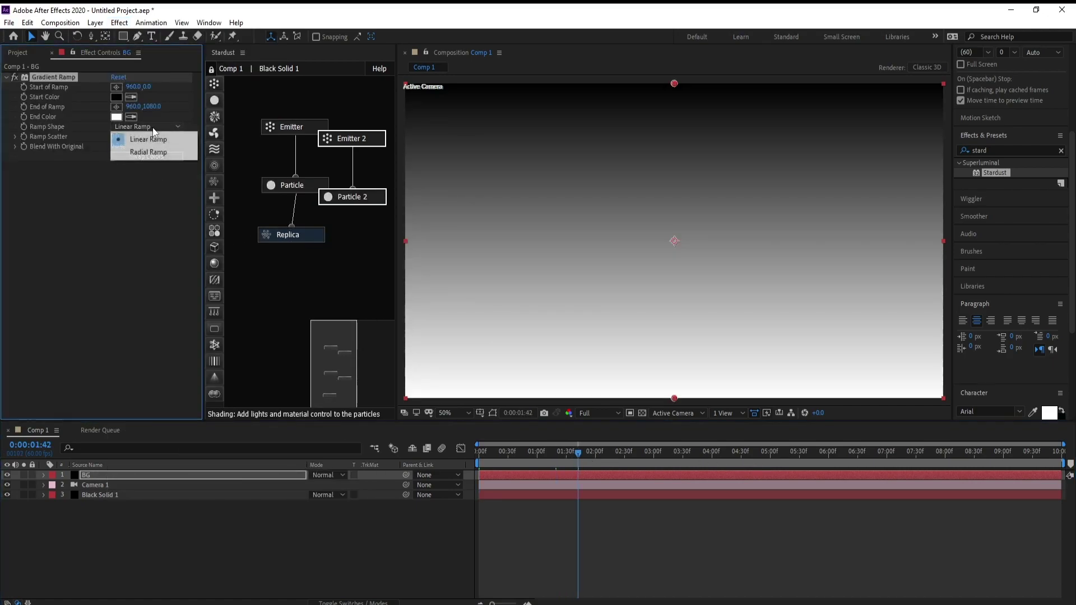
{"action": "left_click", "coordinate": [160, 150]}
{"action": "left_click_drag", "start_coordinate": [674, 84], "coordinate": [674, 242]}
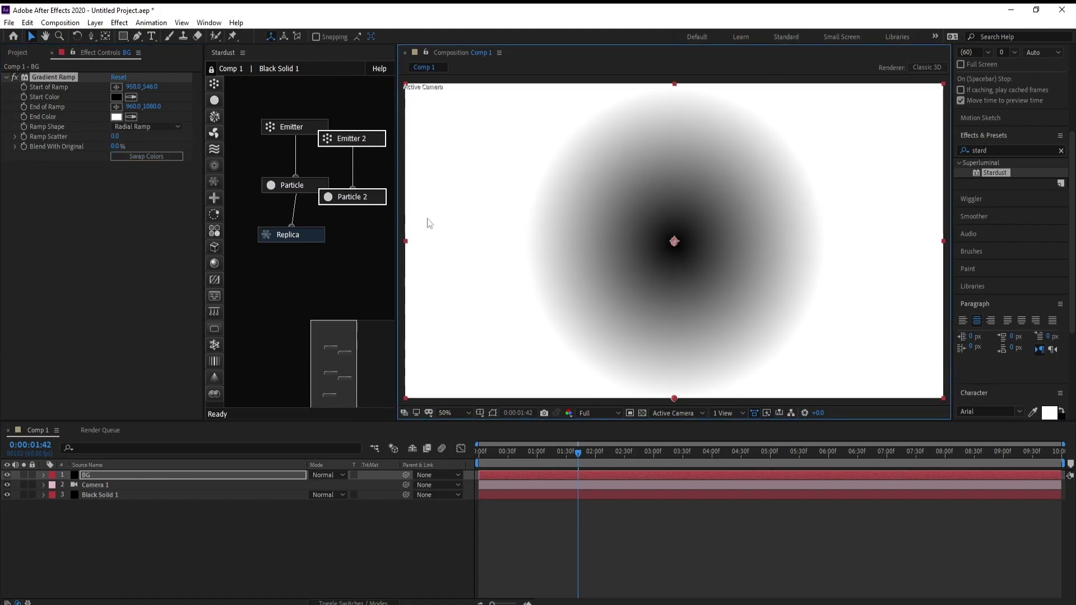
{"action": "left_click_drag", "start_coordinate": [92, 476], "coordinate": [96, 499]}
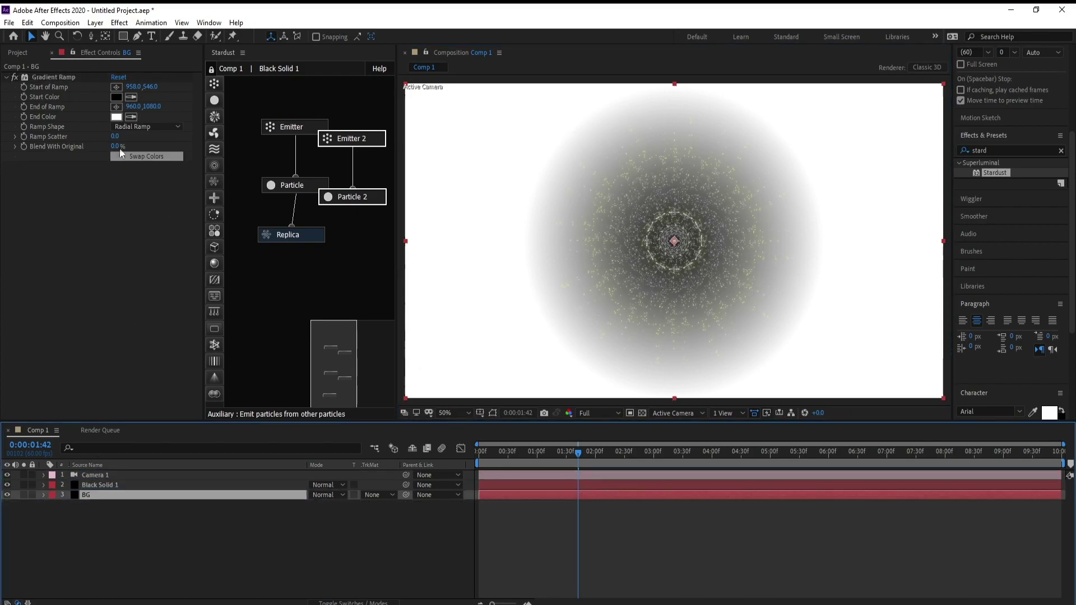
- Darken the ramp colours to End Color 0F0C00 and Start Color 110E00
{"action": "left_click", "coordinate": [116, 116]}
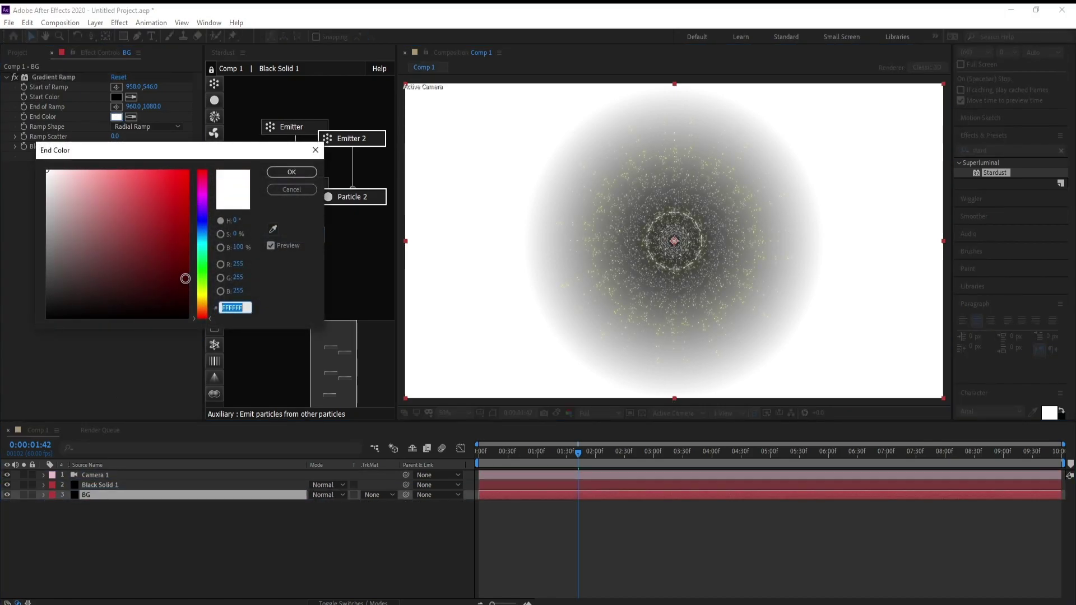
{"action": "left_click", "coordinate": [202, 280]}
{"action": "left_click_drag", "start_coordinate": [181, 305], "coordinate": [195, 313]}
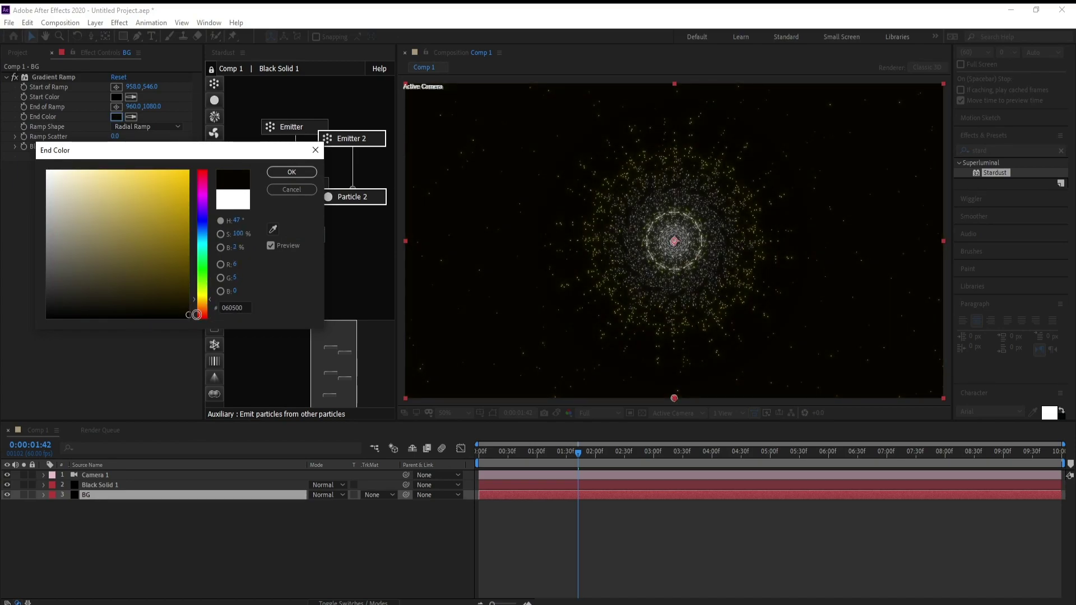
{"action": "left_click", "coordinate": [292, 171]}
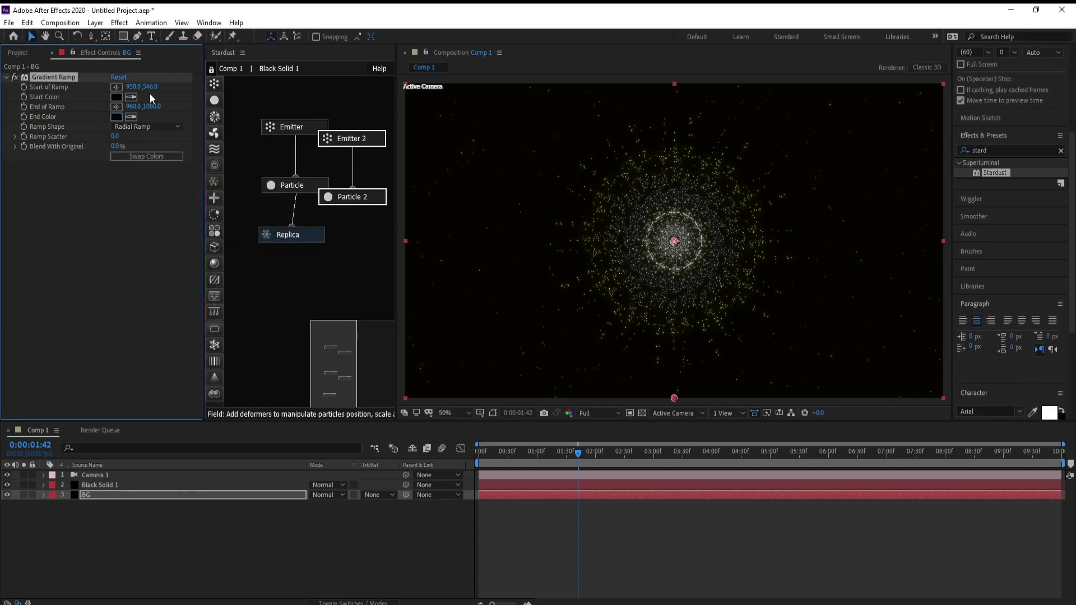
{"action": "left_click", "coordinate": [117, 96]}
{"action": "left_click_drag", "start_coordinate": [212, 266], "coordinate": [192, 315]}
{"action": "key", "text": "Return"}
{"action": "key", "text": "Home"}
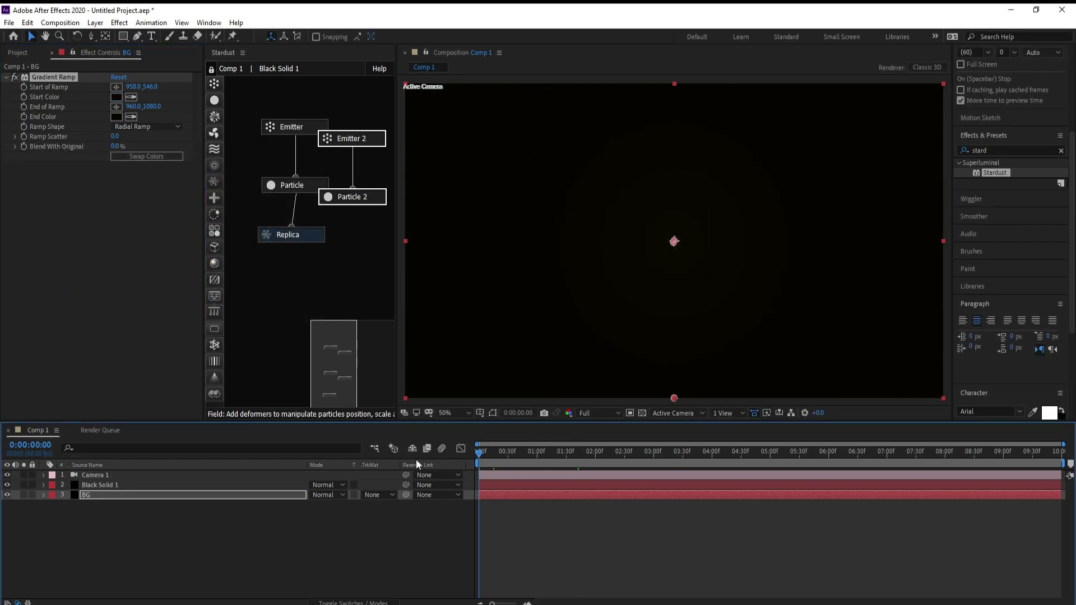
{"action": "key", "text": "space"}
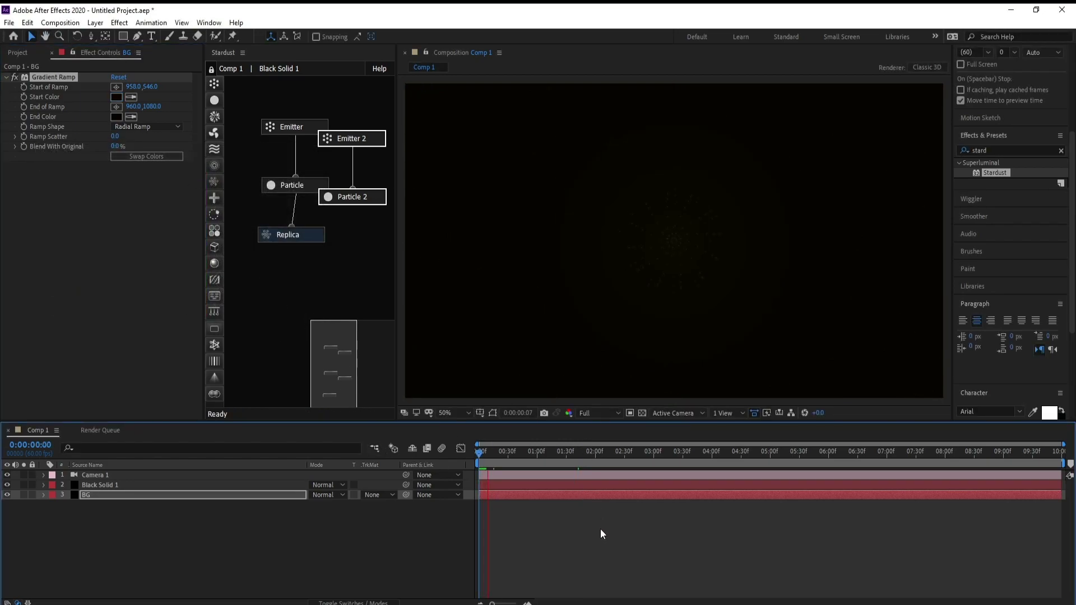
{"action": "key", "text": "space"}
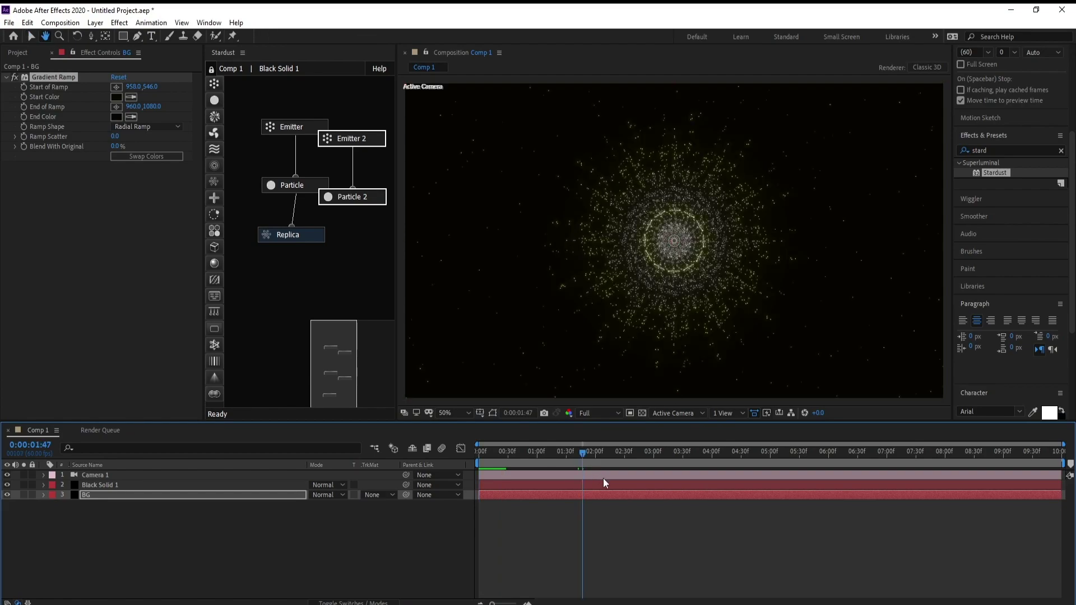
{"action": "key", "text": "space"}
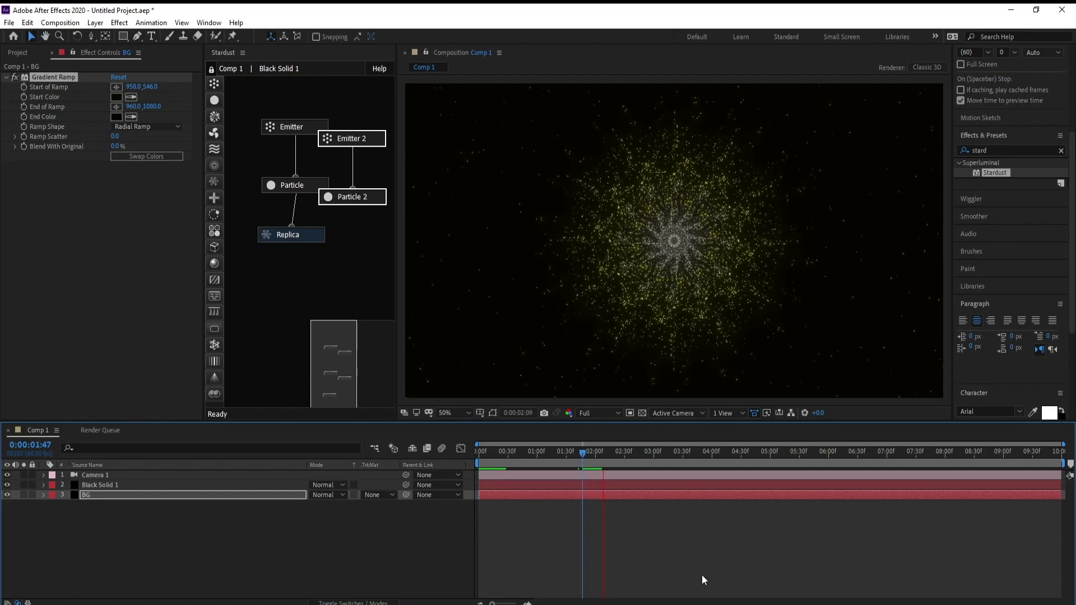